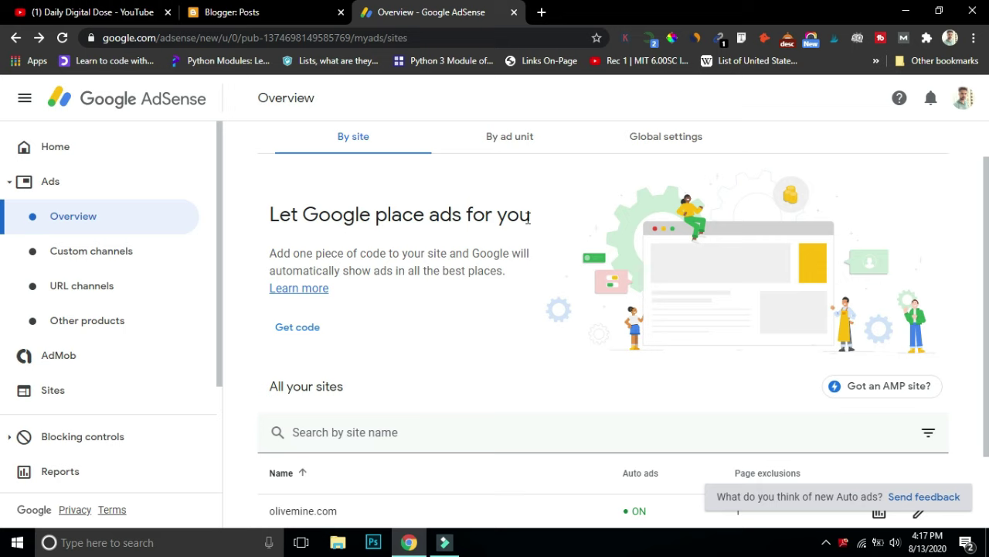
Copy the Auto ads code snippet from AdSense and open the blog theme's HTML for editing in Blogger.
{"action": "left_click", "coordinate": [297, 327]}
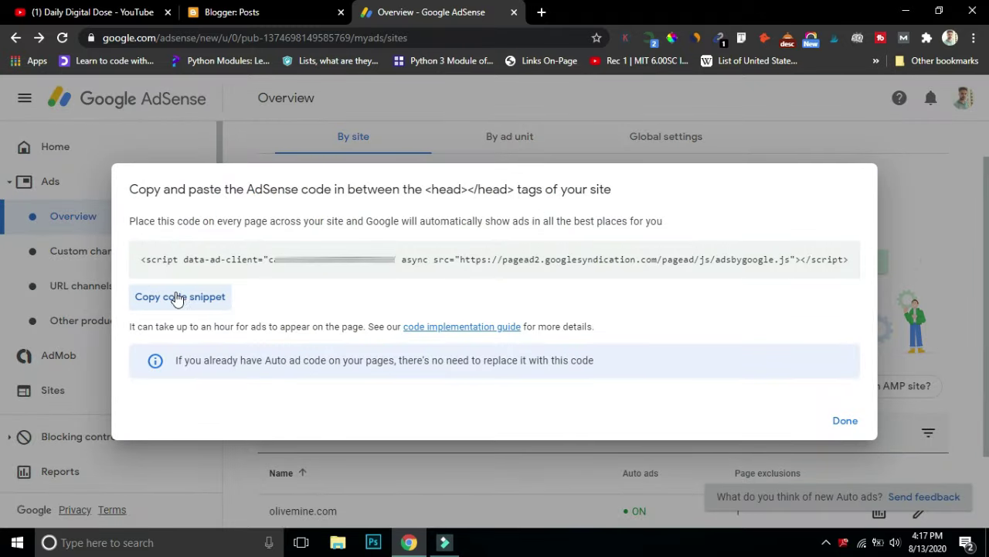
{"action": "left_click", "coordinate": [179, 297]}
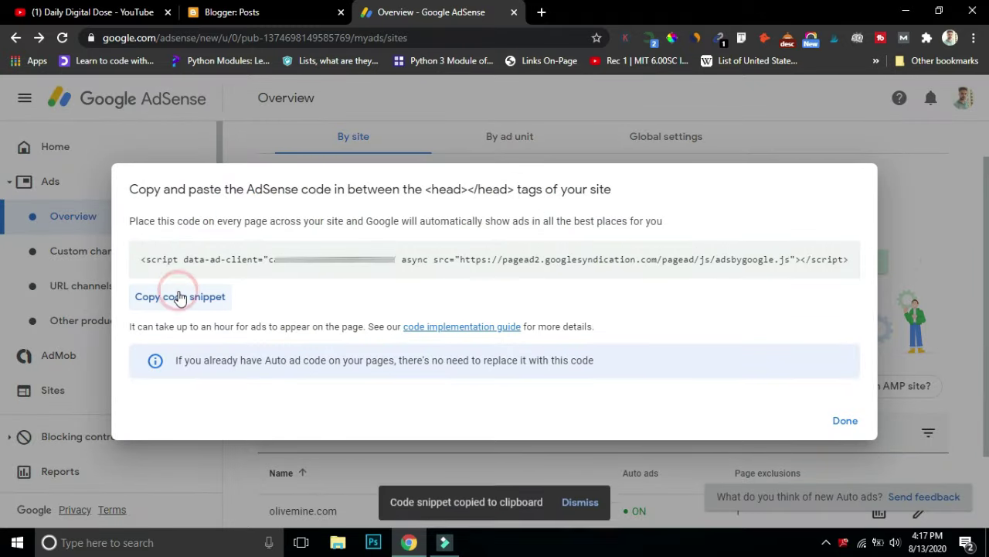
{"action": "left_click", "coordinate": [249, 13]}
{"action": "left_click", "coordinate": [79, 495]}
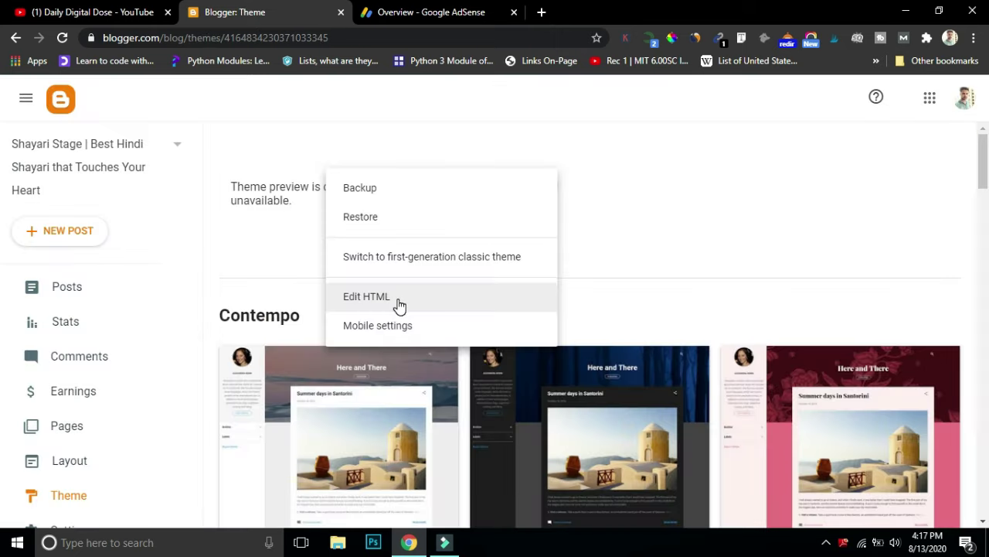
{"action": "left_click", "coordinate": [397, 305]}
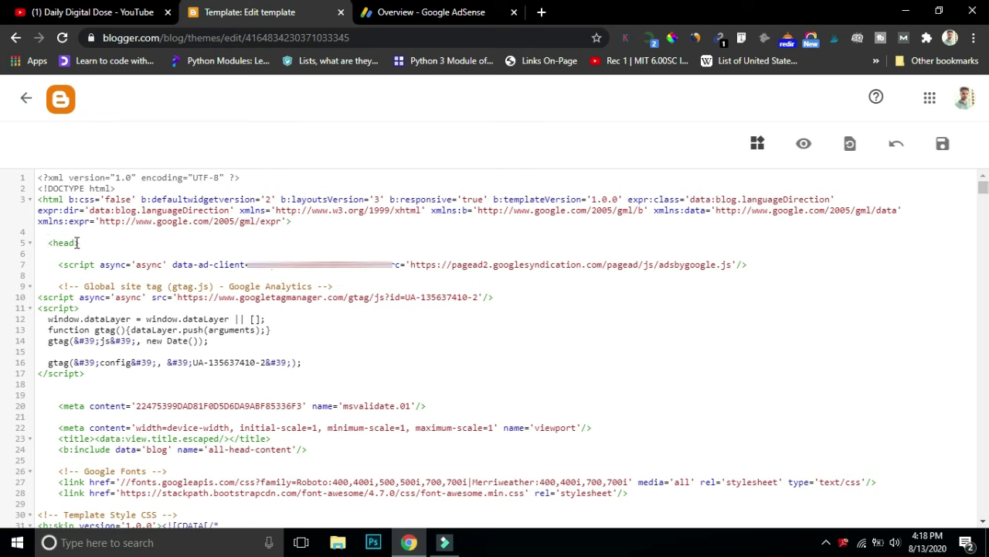
Highlight the head tag and the AdSense script below it in the theme's HTML, and leave the editor.
{"action": "left_click_drag", "start_coordinate": [78, 242], "coordinate": [44, 244]}
{"action": "left_click_drag", "start_coordinate": [200, 265], "coordinate": [424, 285]}
{"action": "left_click", "coordinate": [655, 290]}
{"action": "left_click_drag", "start_coordinate": [758, 264], "coordinate": [59, 267]}
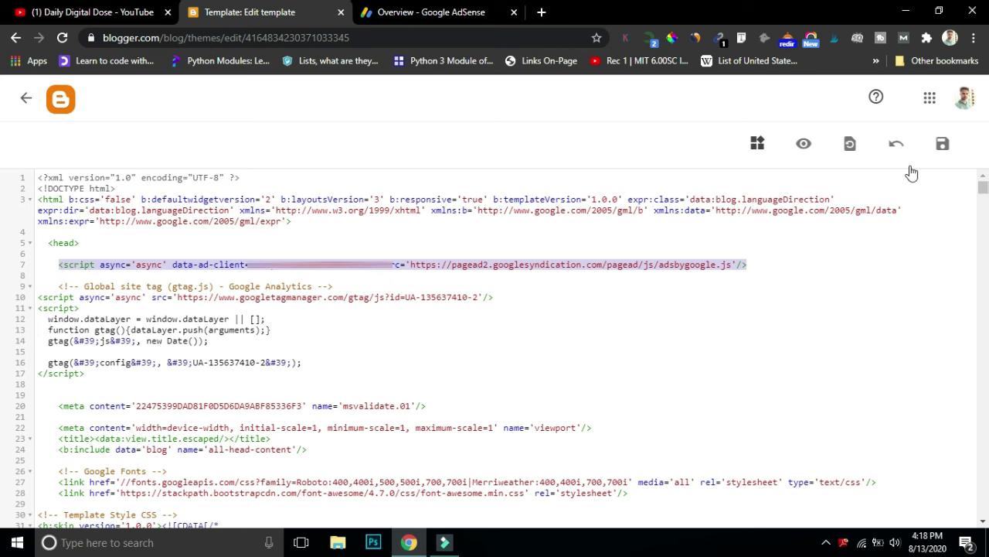
{"action": "left_click", "coordinate": [15, 37]}
Return to AdSense, close the code dialog and open the ad settings for shayaristage.com.
{"action": "left_click", "coordinate": [434, 9]}
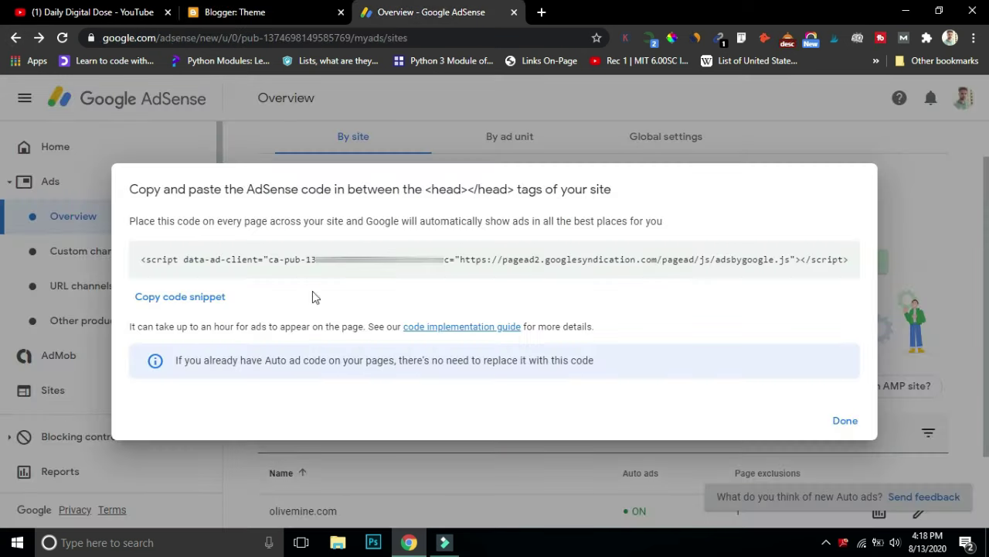
{"action": "left_click", "coordinate": [846, 422]}
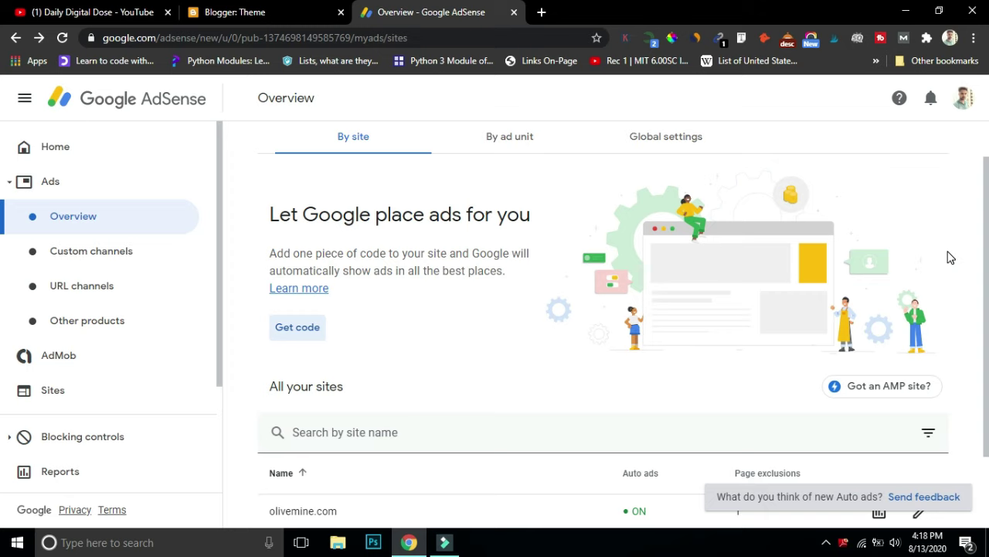
{"action": "left_click_drag", "start_coordinate": [986, 204], "coordinate": [987, 288]}
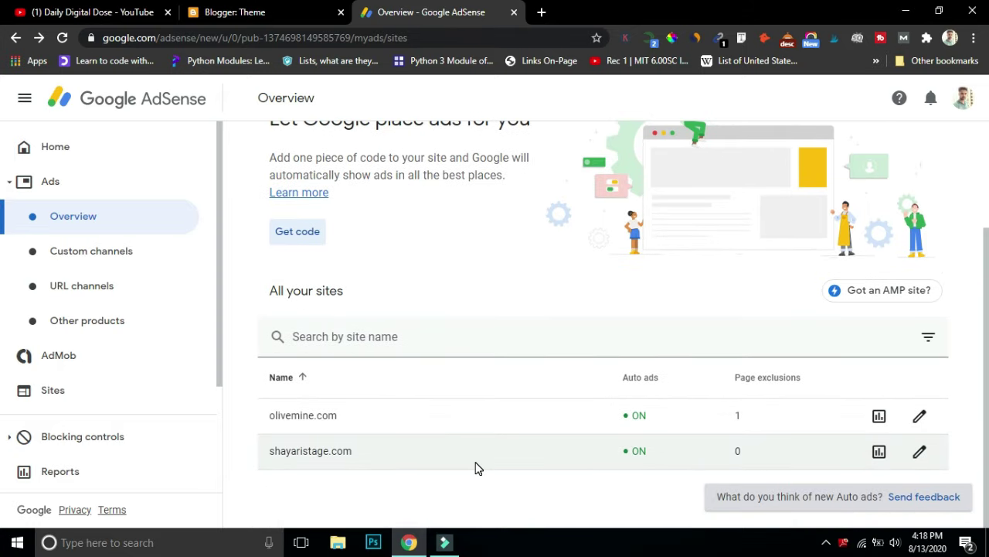
{"action": "left_click", "coordinate": [539, 452]}
{"action": "left_click", "coordinate": [921, 455]}
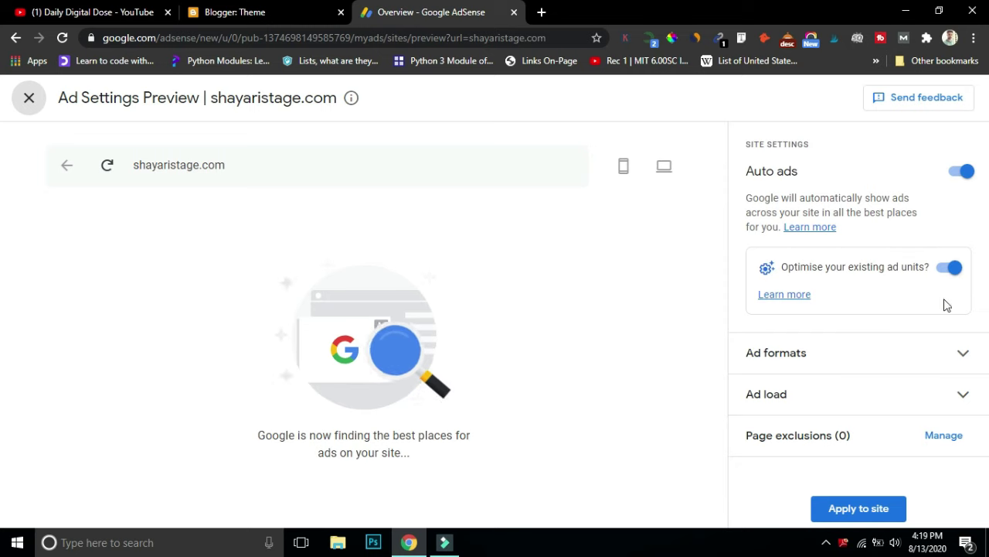
Review the ad format settings for shayaristage.com, including in-page, matched content, anchor and vignette ads, and close the preview.
{"action": "left_click", "coordinate": [960, 353]}
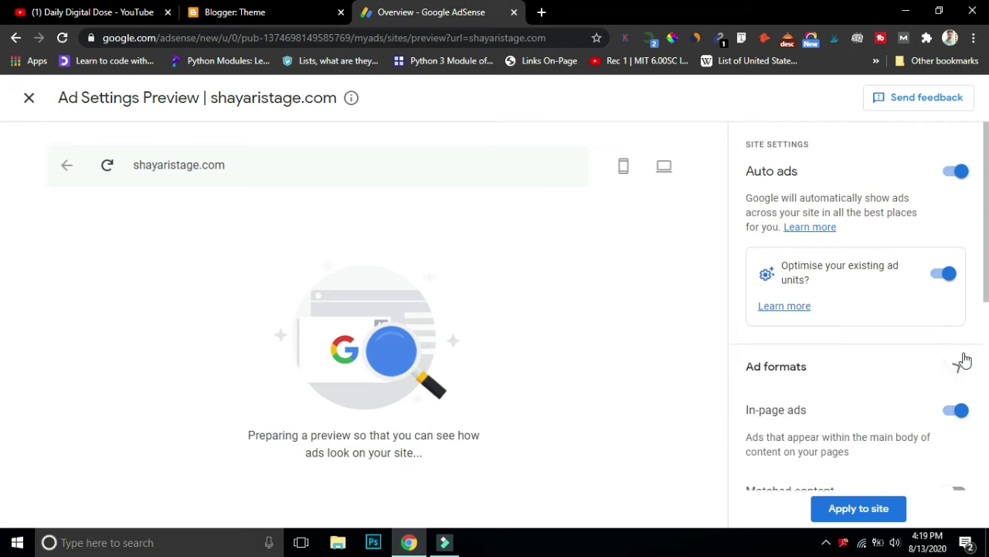
{"action": "scroll", "coordinate": [888, 270], "scroll_direction": "down", "scroll_amount": 3}
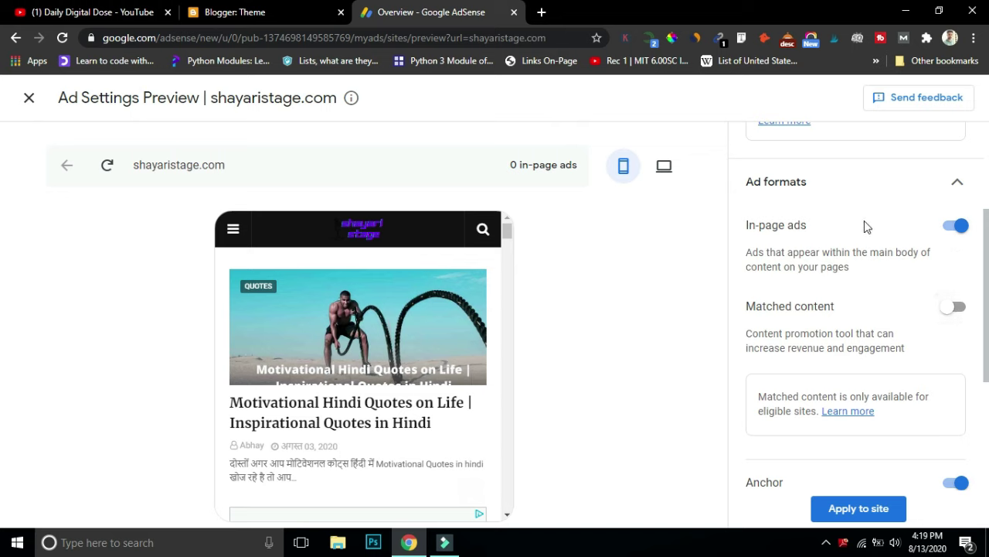
{"action": "left_click_drag", "start_coordinate": [982, 239], "coordinate": [988, 333]}
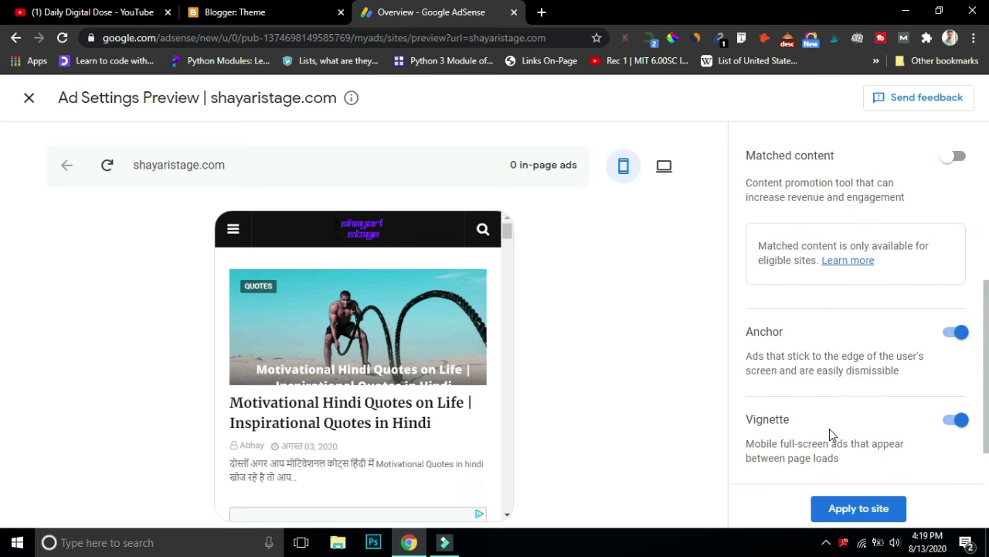
{"action": "left_click_drag", "start_coordinate": [988, 370], "coordinate": [988, 429]}
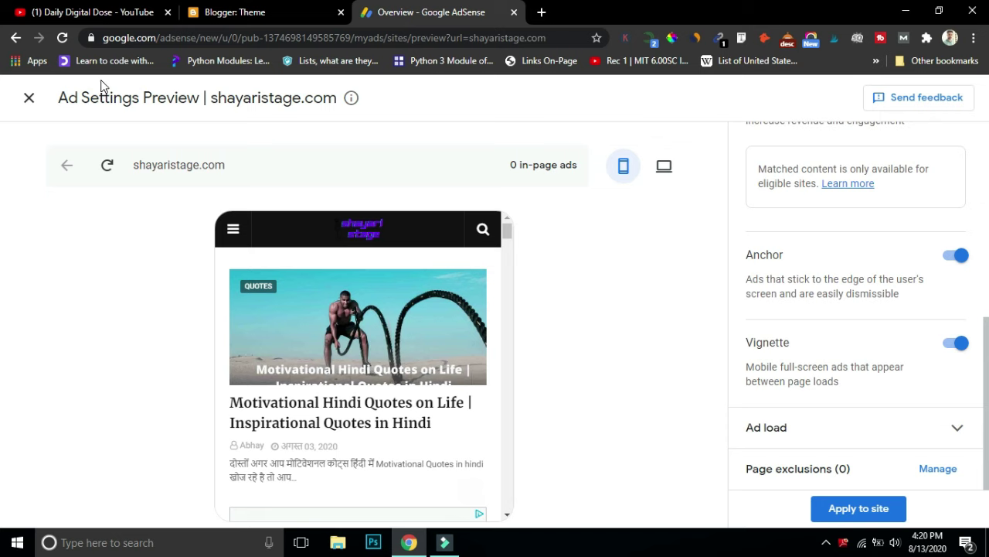
{"action": "left_click", "coordinate": [30, 100]}
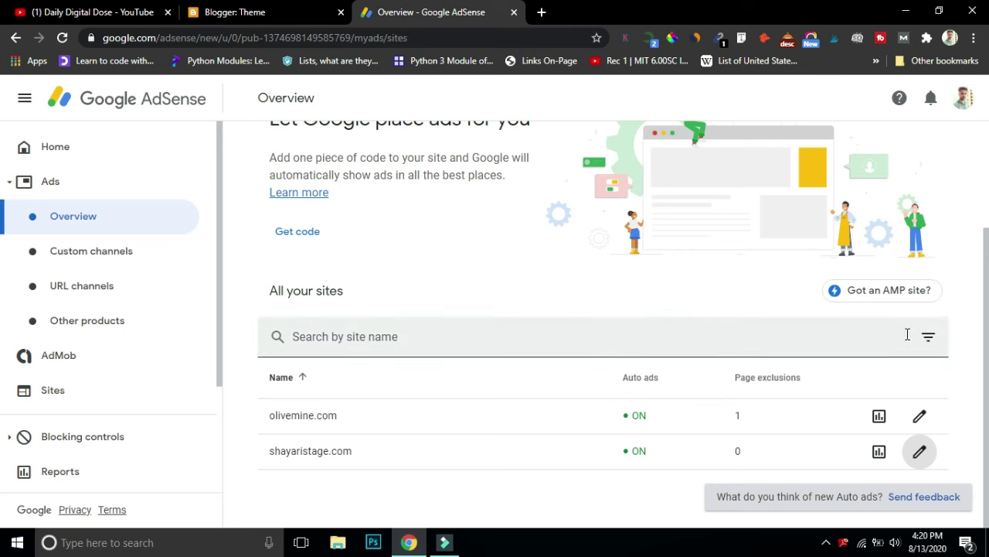
Switch the ads overview to ad units and review the available unit types and the existing ad units.
{"action": "scroll", "coordinate": [541, 271], "scroll_direction": "up", "scroll_amount": 2}
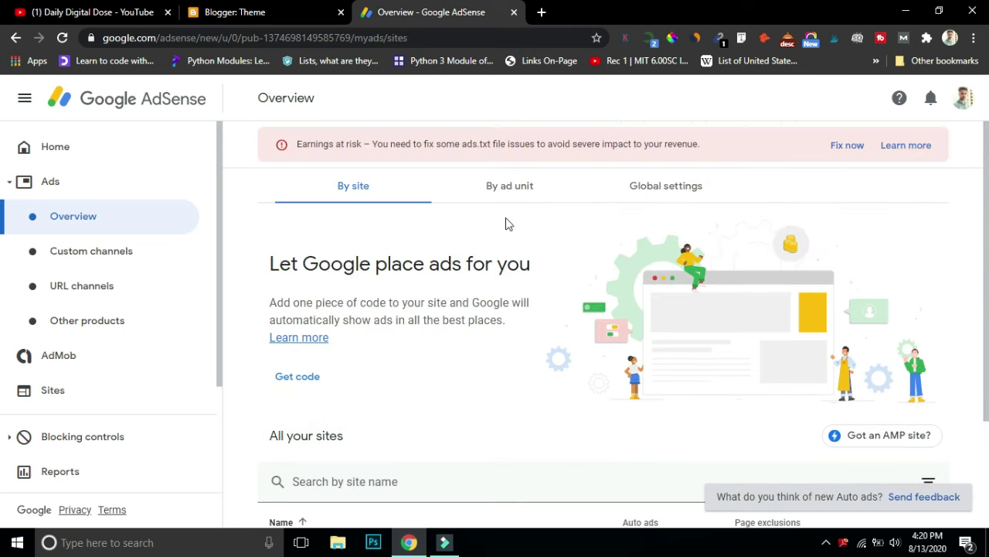
{"action": "left_click", "coordinate": [502, 189]}
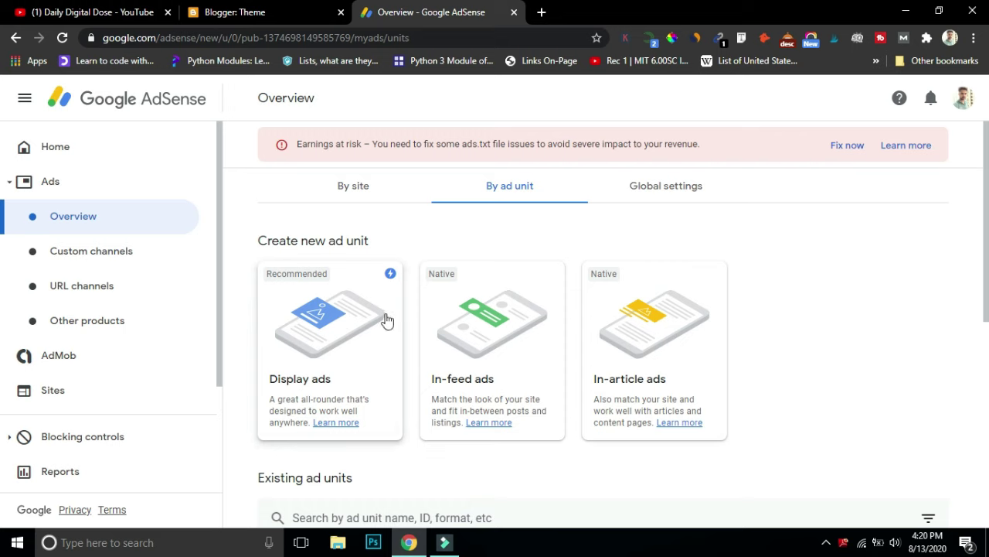
{"action": "scroll", "coordinate": [1, 235], "scroll_direction": "down", "scroll_amount": 1}
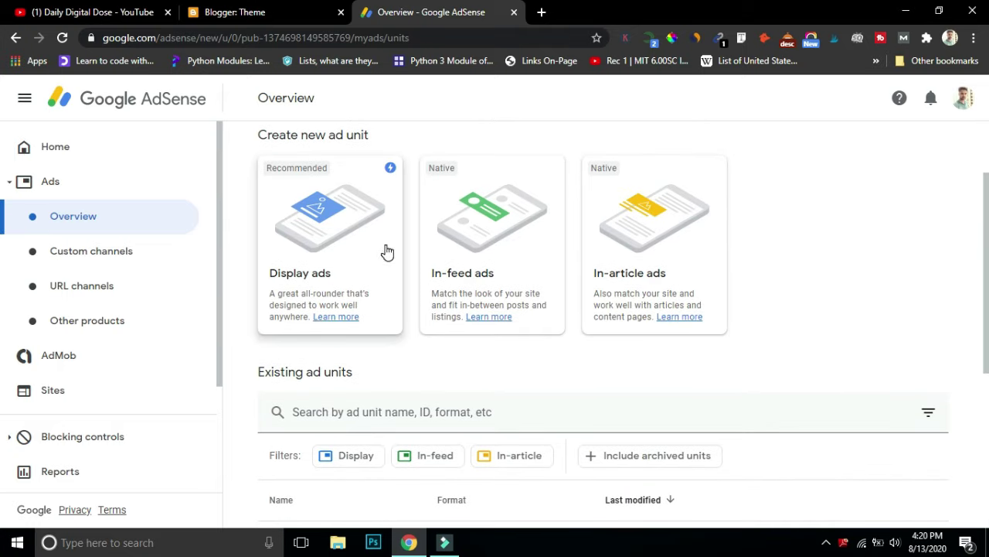
{"action": "scroll", "coordinate": [2, 263], "scroll_direction": "down", "scroll_amount": 3}
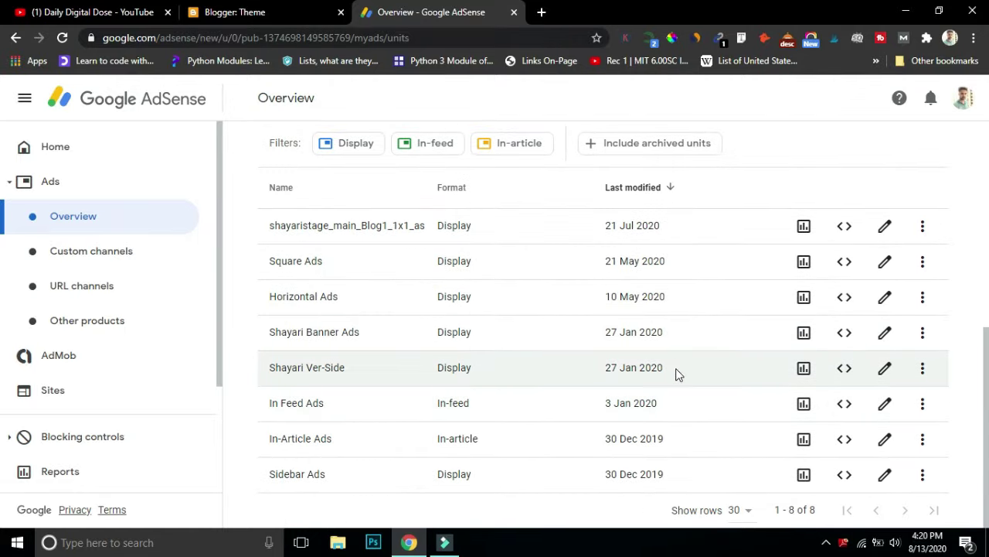
{"action": "scroll", "coordinate": [1, 444], "scroll_direction": "up", "scroll_amount": 1}
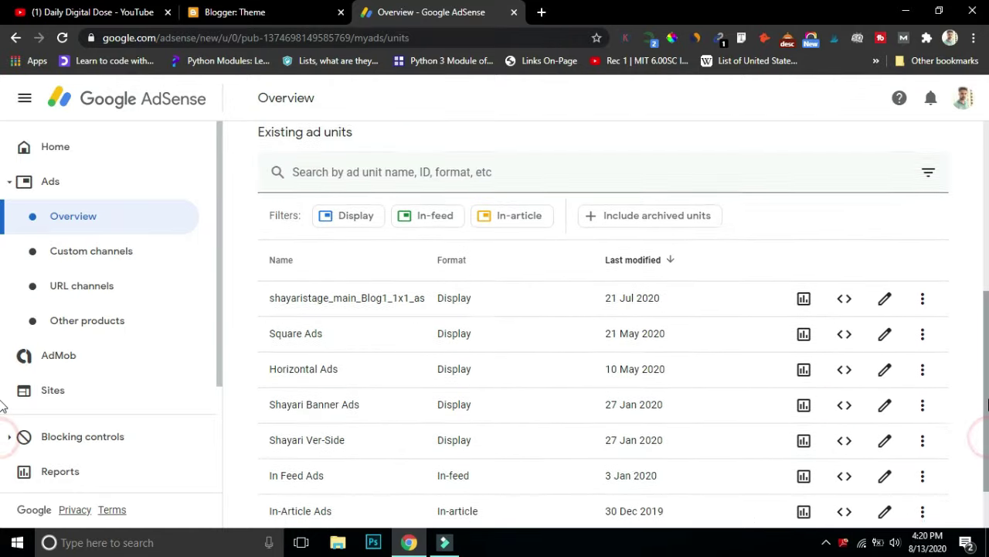
{"action": "scroll", "coordinate": [2, 455], "scroll_direction": "down", "scroll_amount": 1}
{"action": "left_click_drag", "start_coordinate": [987, 456], "coordinate": [987, 276]}
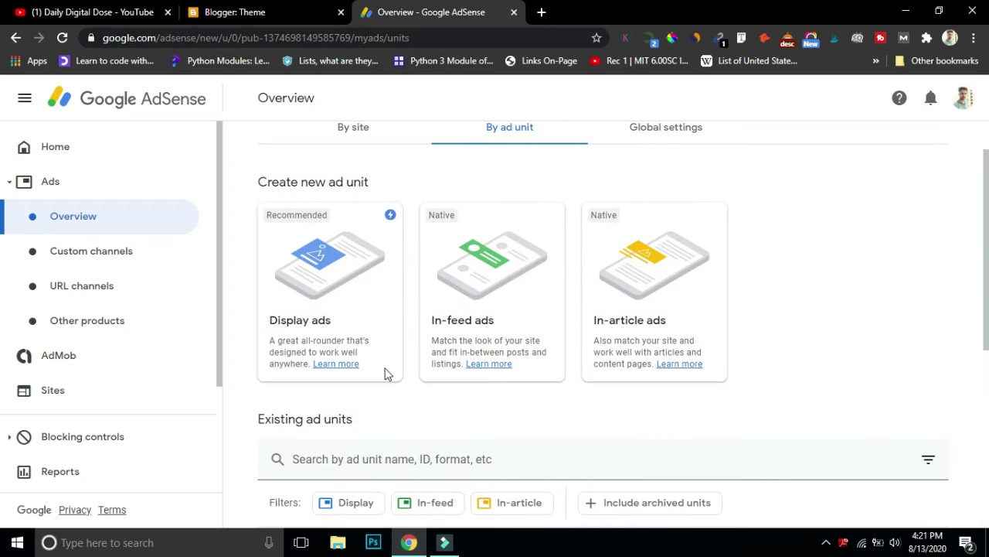
Start a new display ad unit and name it "sidebar ads".
{"action": "left_click", "coordinate": [323, 280]}
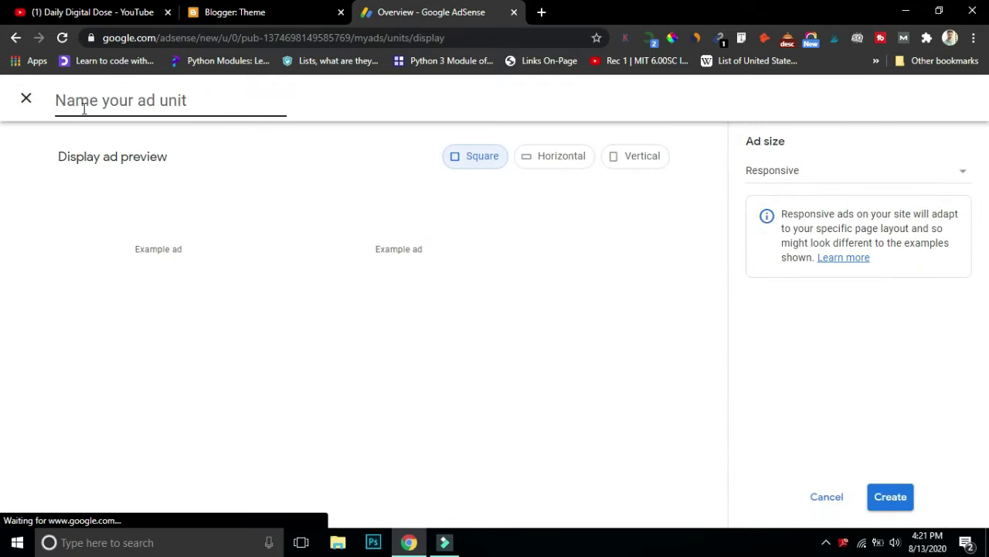
{"action": "left_click", "coordinate": [121, 101]}
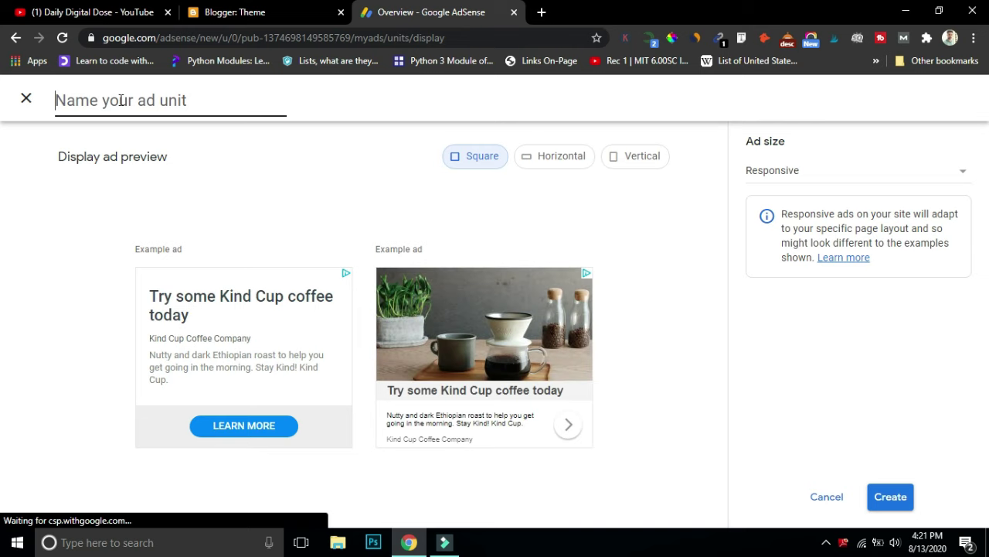
{"action": "type", "text": "sidebar ads"}
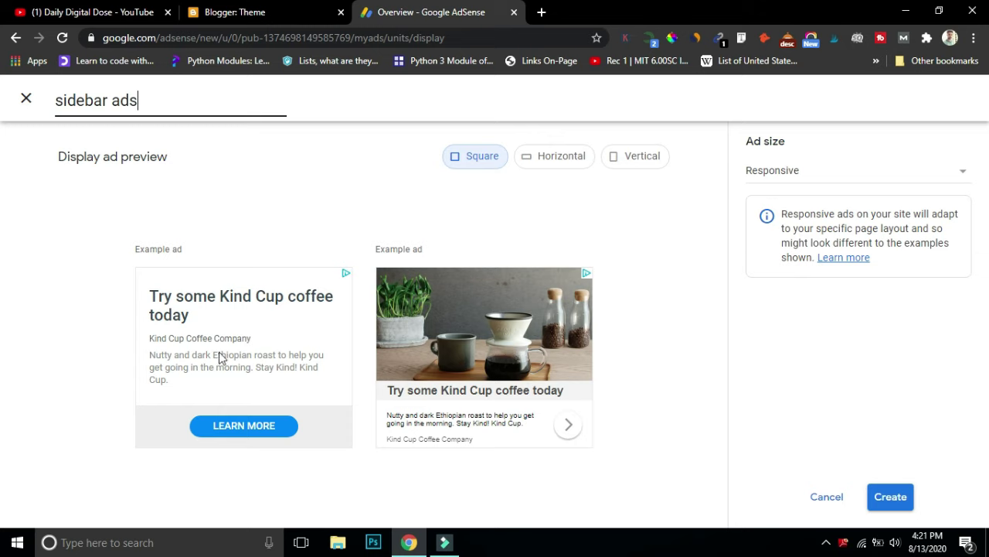
Preview the display ad in the Horizontal and Vertical shapes.
{"action": "left_click", "coordinate": [562, 160]}
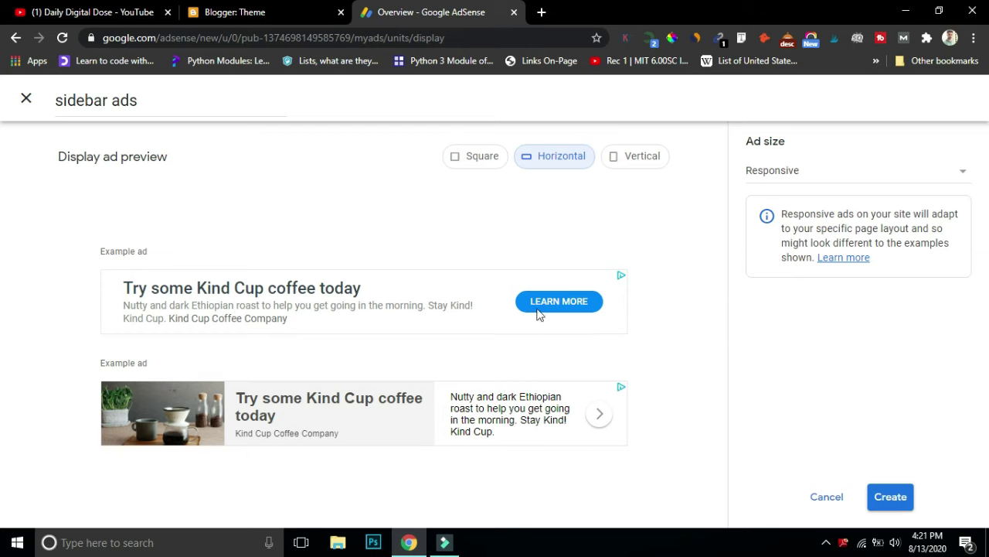
{"action": "left_click", "coordinate": [637, 158]}
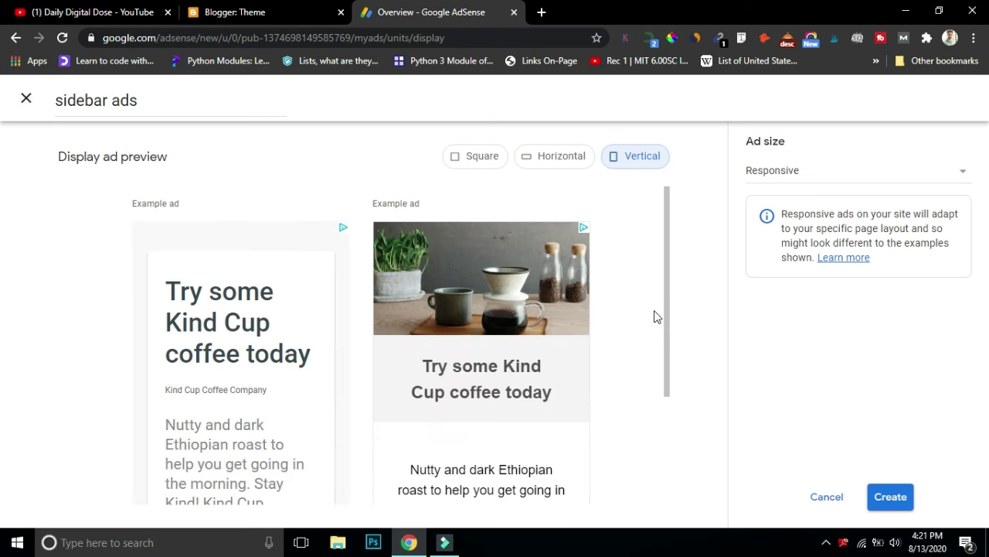
{"action": "left_click", "coordinate": [663, 312]}
Keep the ad size Responsive, create the ad unit and copy its HTML code snippet.
{"action": "left_click", "coordinate": [962, 170]}
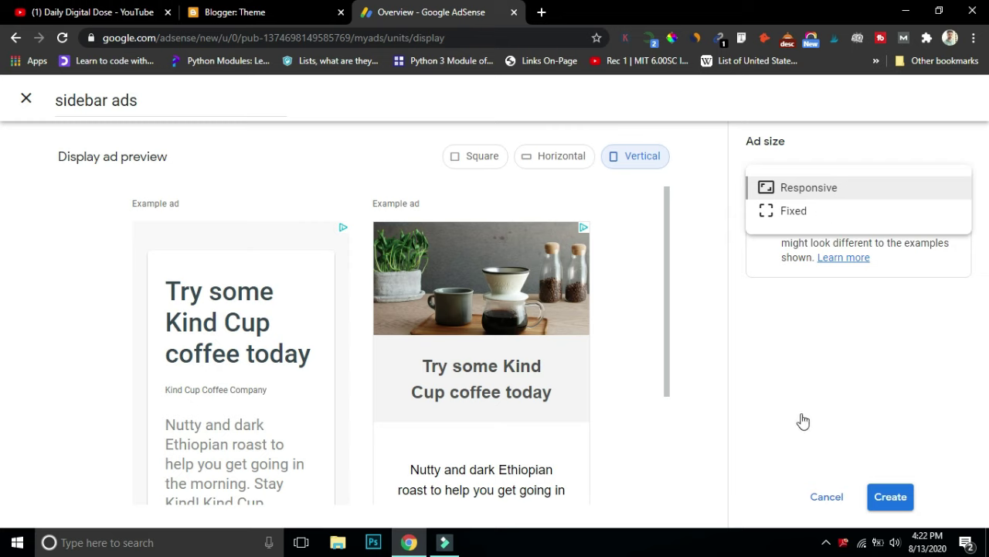
{"action": "left_click", "coordinate": [853, 344]}
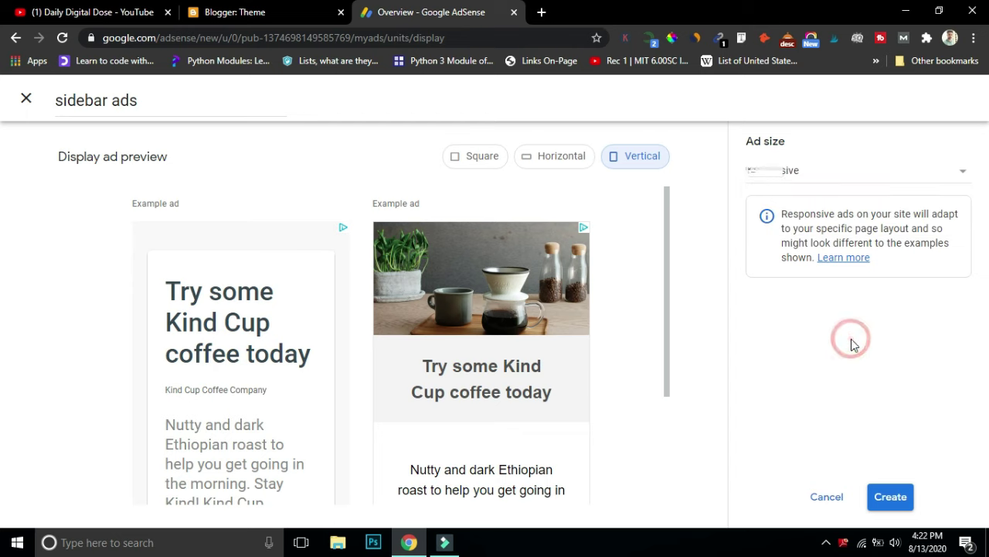
{"action": "left_click", "coordinate": [894, 507]}
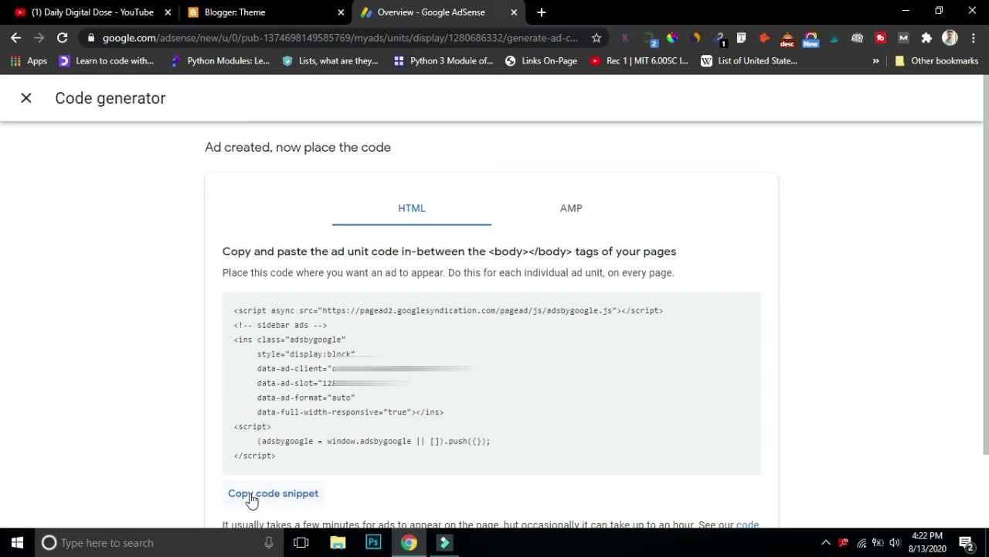
{"action": "left_click", "coordinate": [294, 496]}
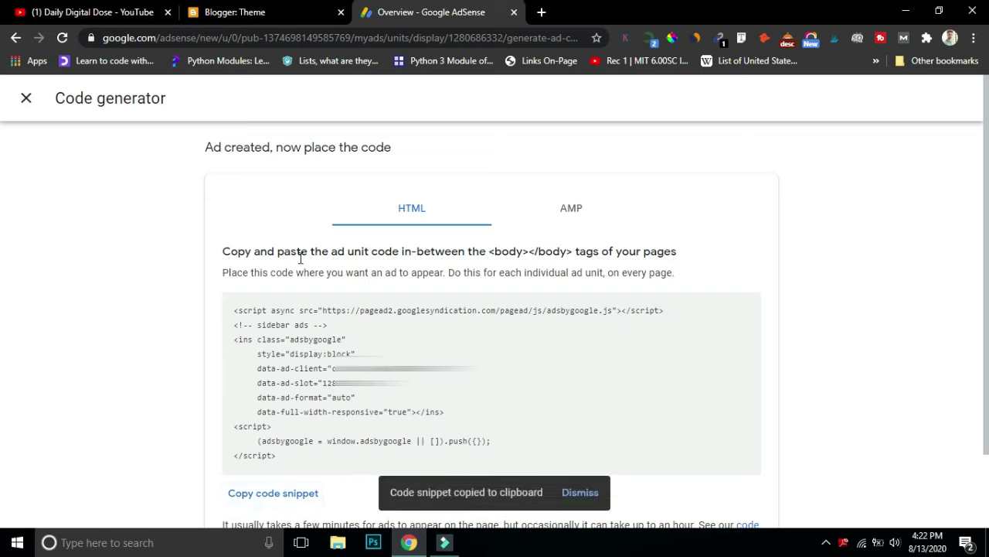
Switch to Blogger, open the blog's layout and start adding a gadget to the Sidebar Right (A) section.
{"action": "left_click", "coordinate": [242, 12]}
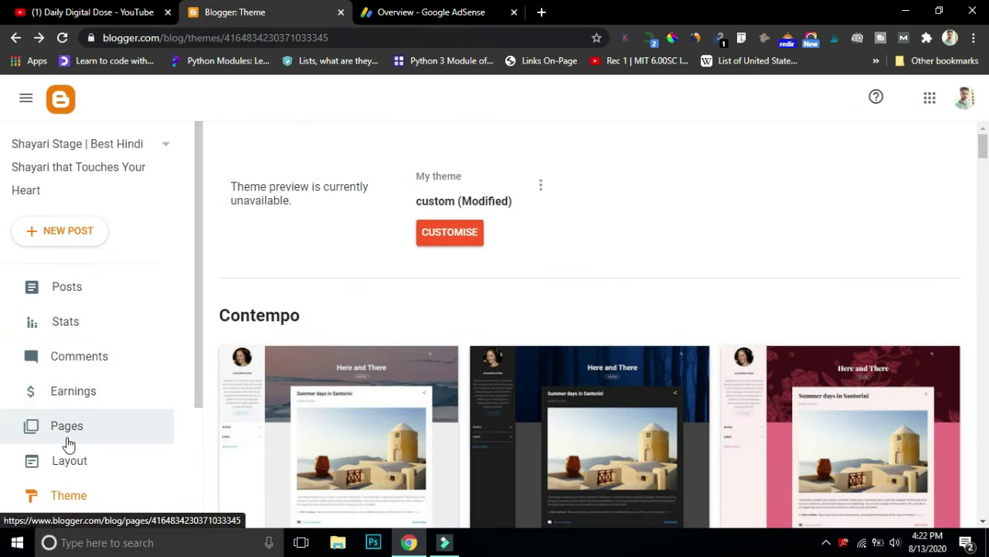
{"action": "left_click", "coordinate": [68, 462]}
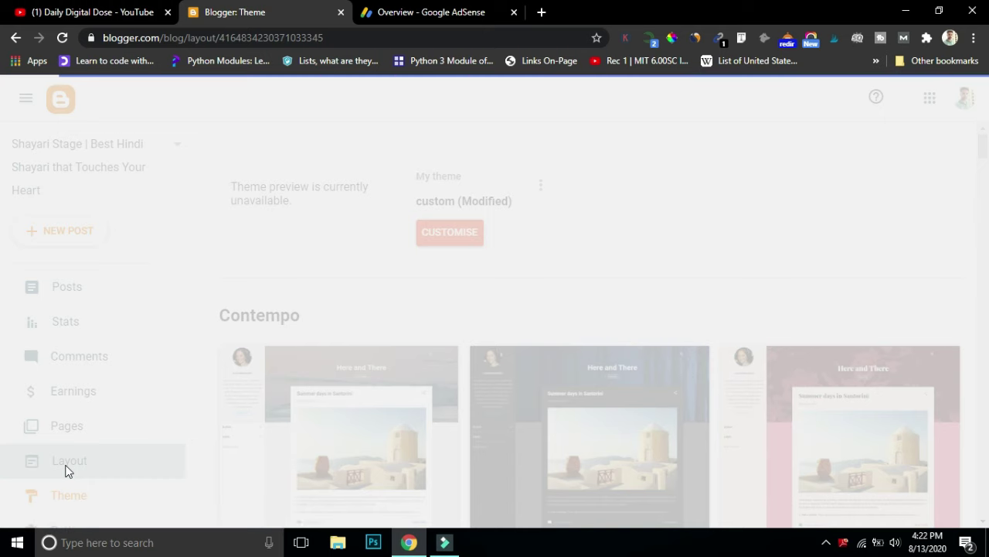
{"action": "scroll", "coordinate": [8, 232], "scroll_direction": "down", "scroll_amount": 1}
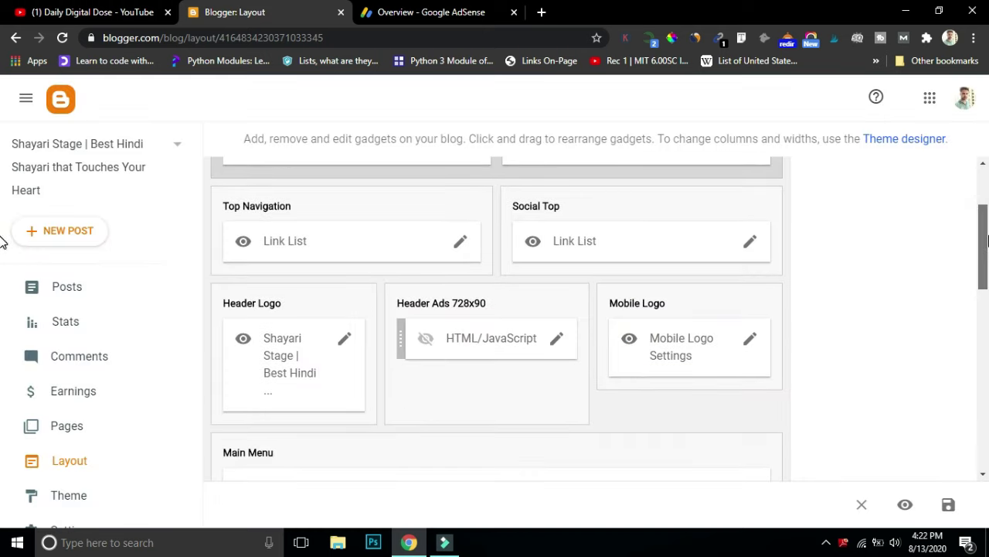
{"action": "scroll", "coordinate": [2, 242], "scroll_direction": "up", "scroll_amount": 1}
{"action": "scroll", "coordinate": [2, 247], "scroll_direction": "down", "scroll_amount": 2}
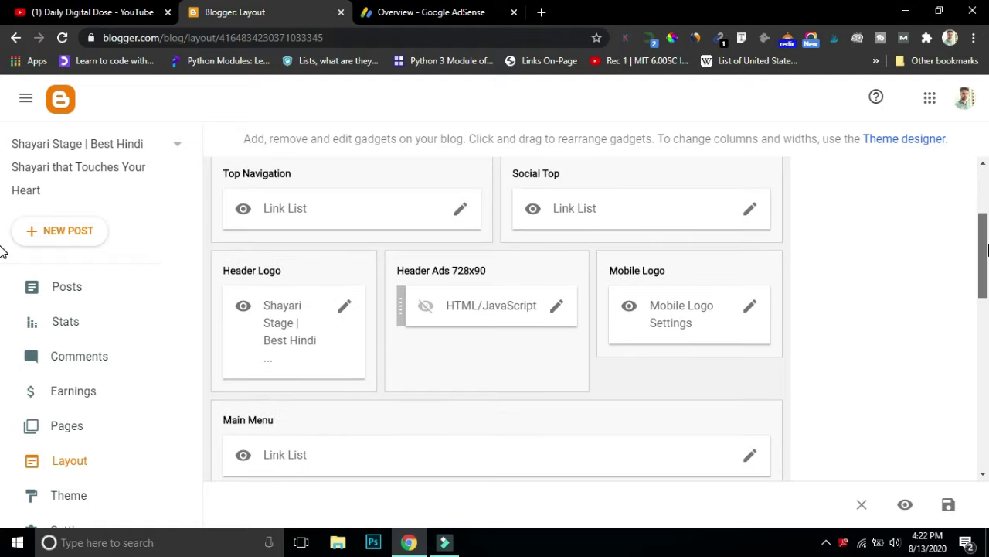
{"action": "scroll", "coordinate": [2, 246], "scroll_direction": "up", "scroll_amount": 1}
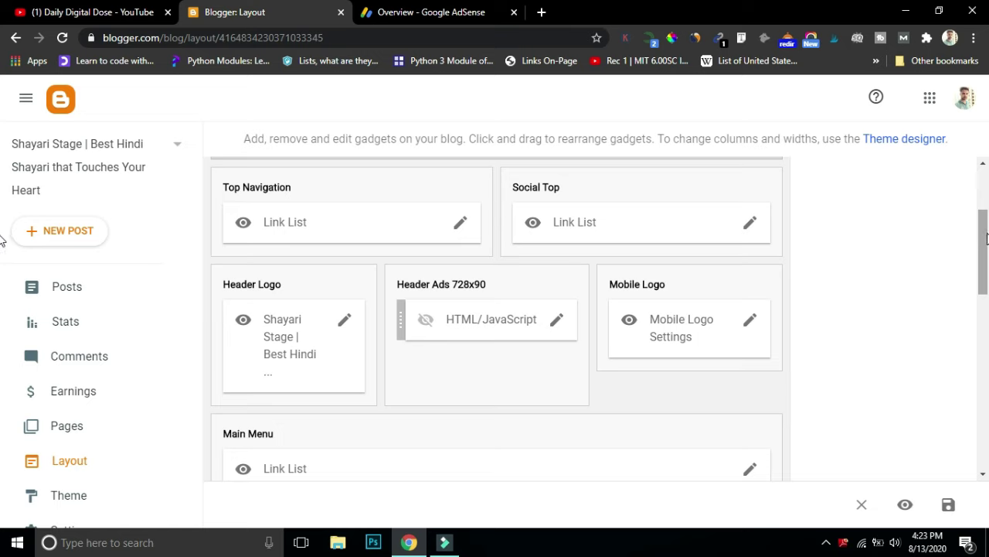
{"action": "scroll", "coordinate": [982, 236], "scroll_direction": "down", "scroll_amount": 1}
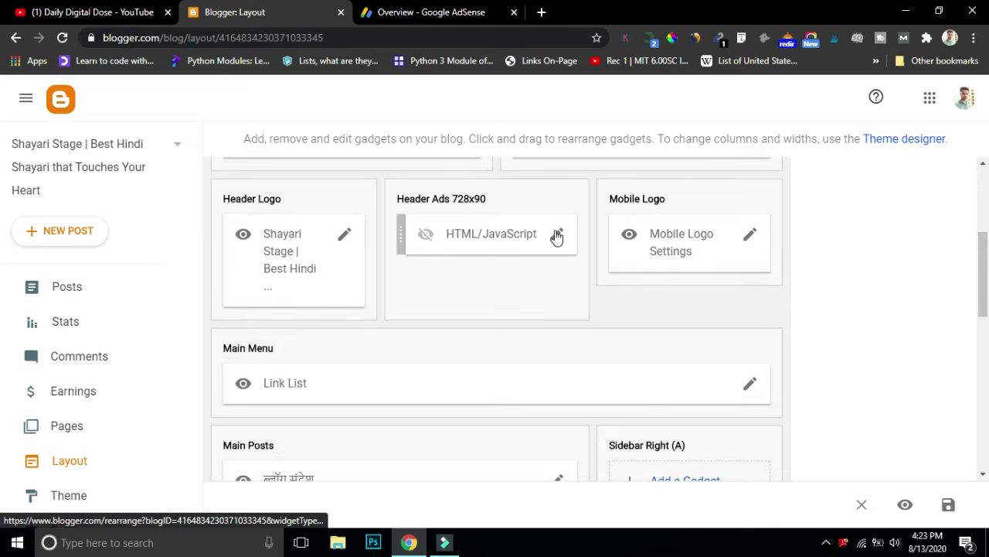
{"action": "scroll", "coordinate": [986, 278], "scroll_direction": "down", "scroll_amount": 1}
{"action": "left_click_drag", "start_coordinate": [986, 279], "coordinate": [986, 329]}
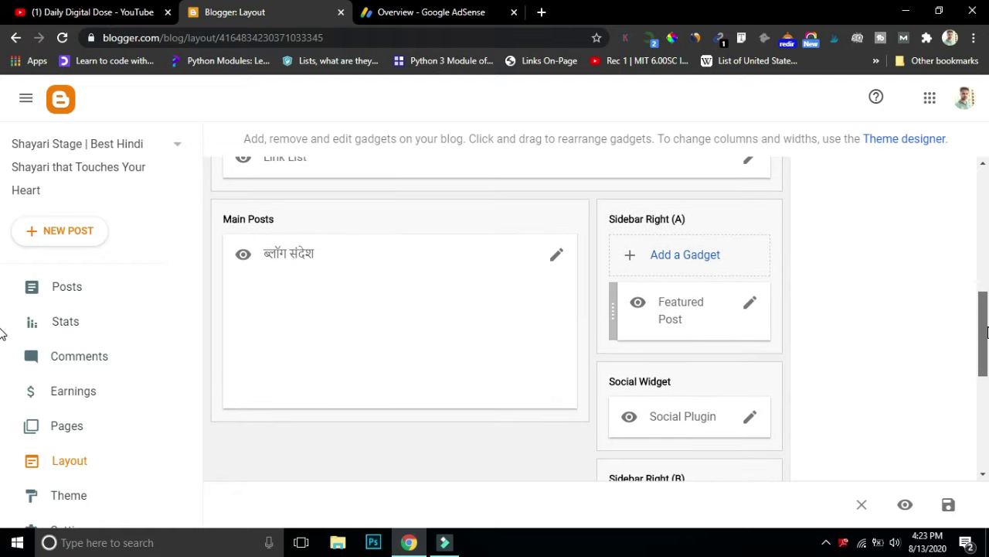
{"action": "mouse_move", "coordinate": [987, 318]}
{"action": "left_mouse_down"}
{"action": "mouse_move", "coordinate": [986, 401]}
{"action": "mouse_move", "coordinate": [987, 309]}
{"action": "left_mouse_up"}
{"action": "left_click", "coordinate": [680, 306]}
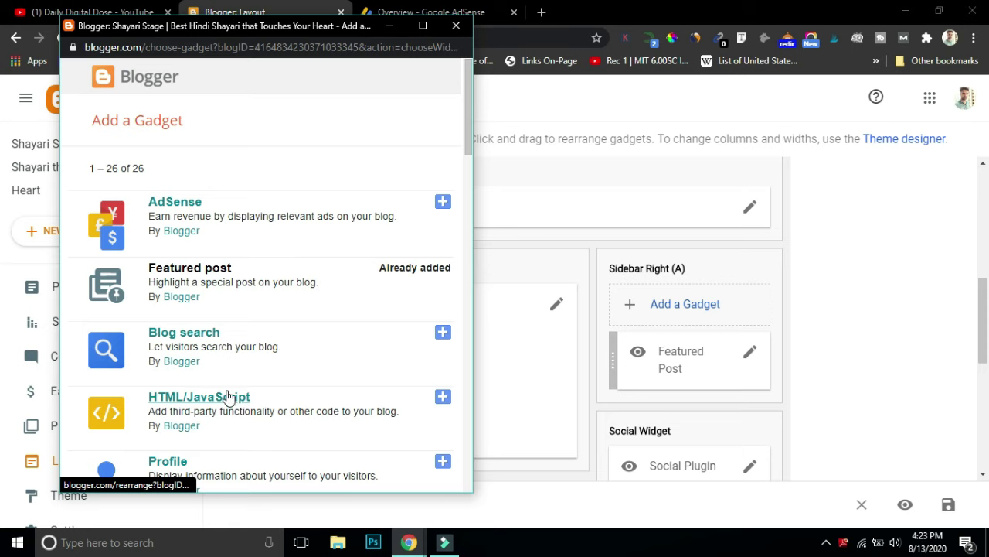
Examine the AdSense gadget's format, colour and preview settings, and return to the gadget list without saving.
{"action": "left_click", "coordinate": [170, 204]}
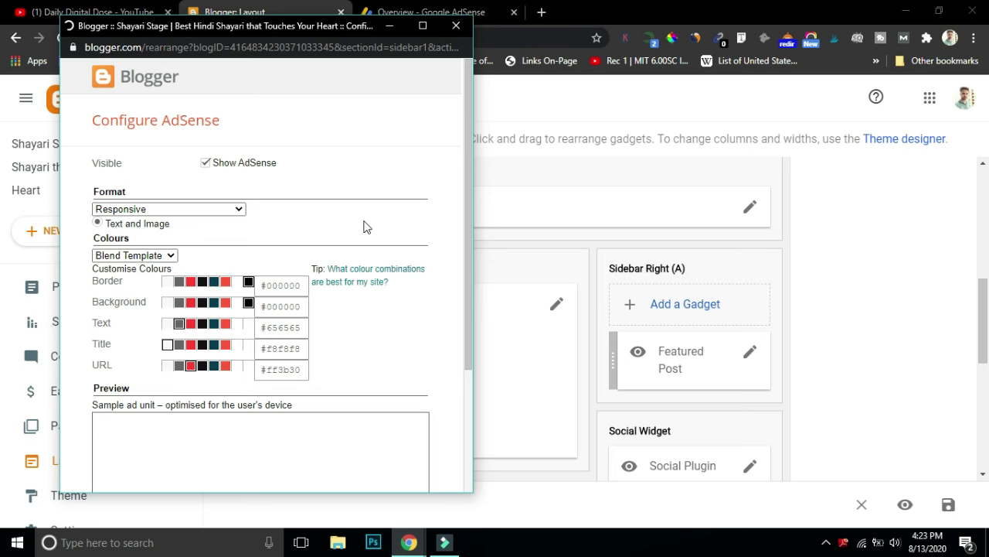
{"action": "left_click_drag", "start_coordinate": [471, 143], "coordinate": [462, 287]}
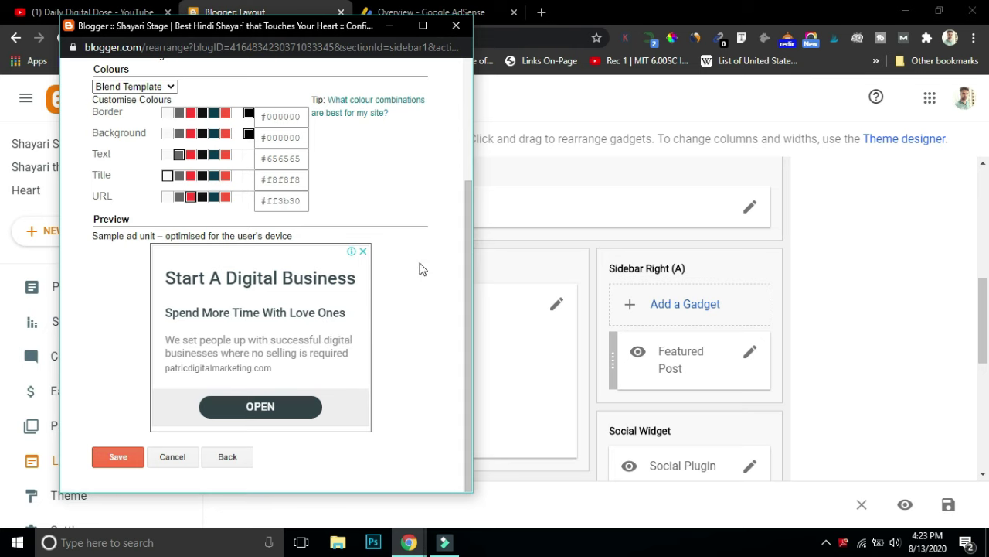
{"action": "left_click_drag", "start_coordinate": [469, 318], "coordinate": [469, 164]}
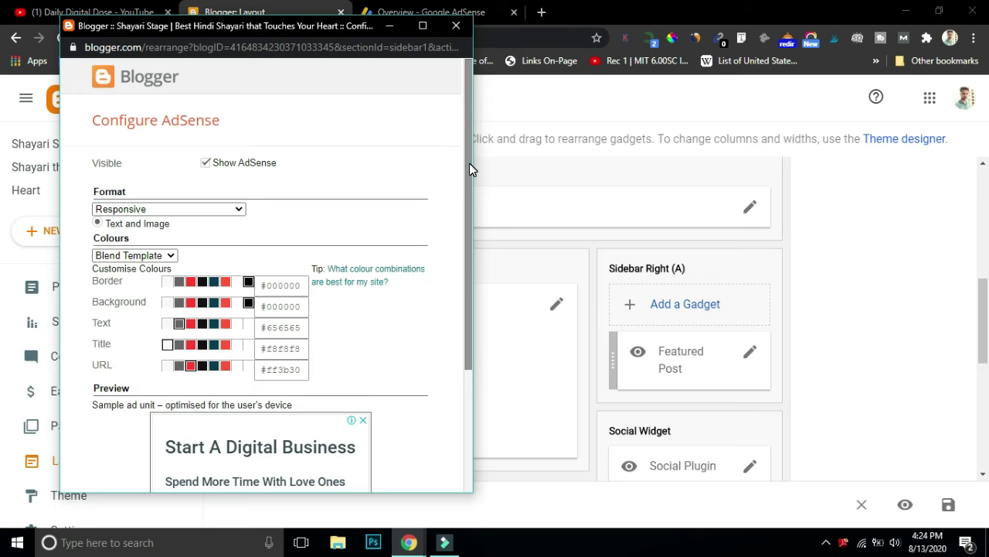
{"action": "left_click_drag", "start_coordinate": [468, 165], "coordinate": [456, 333]}
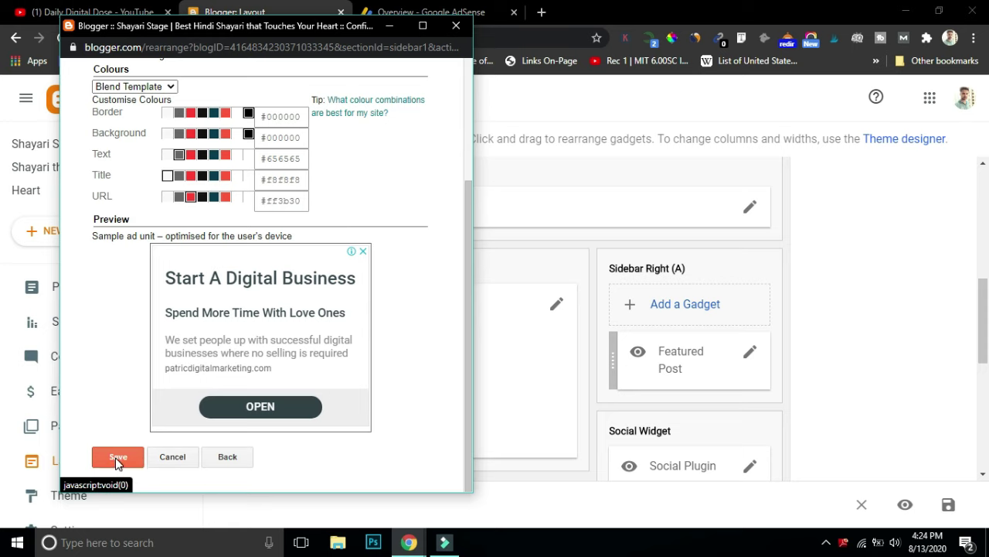
{"action": "left_click", "coordinate": [230, 458]}
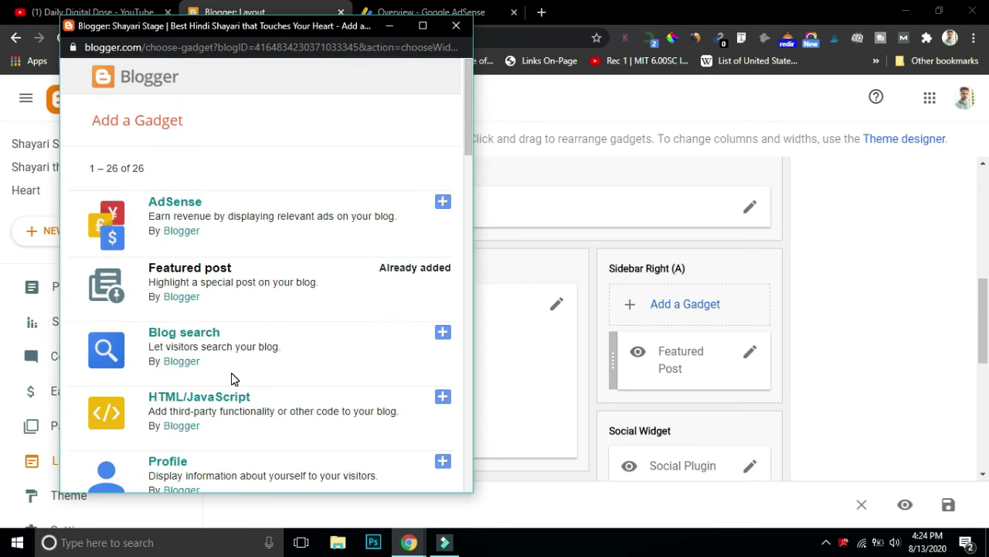
Add an HTML/JavaScript gadget titled "Ads" containing the copied ad unit code, and save the layout.
{"action": "left_click", "coordinate": [200, 398]}
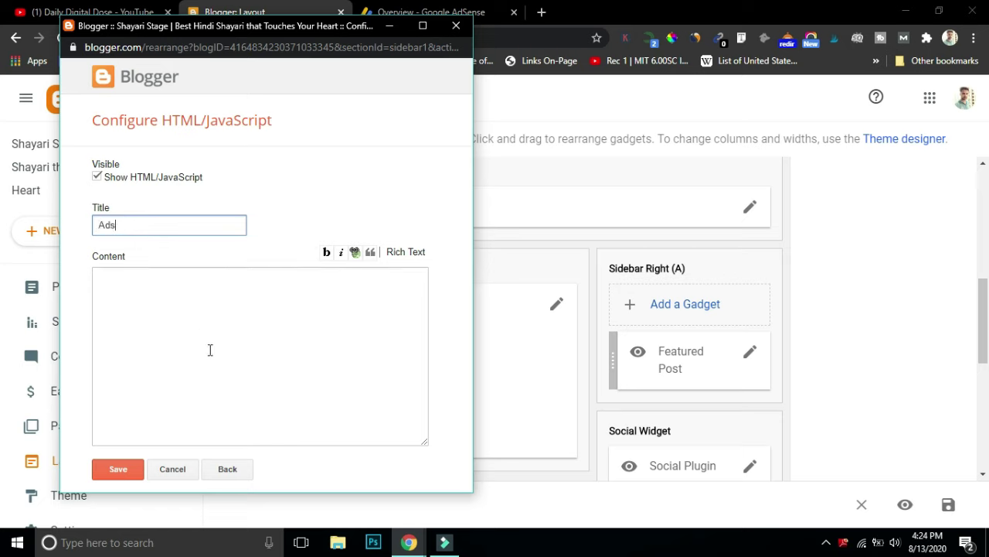
{"action": "left_click", "coordinate": [164, 304]}
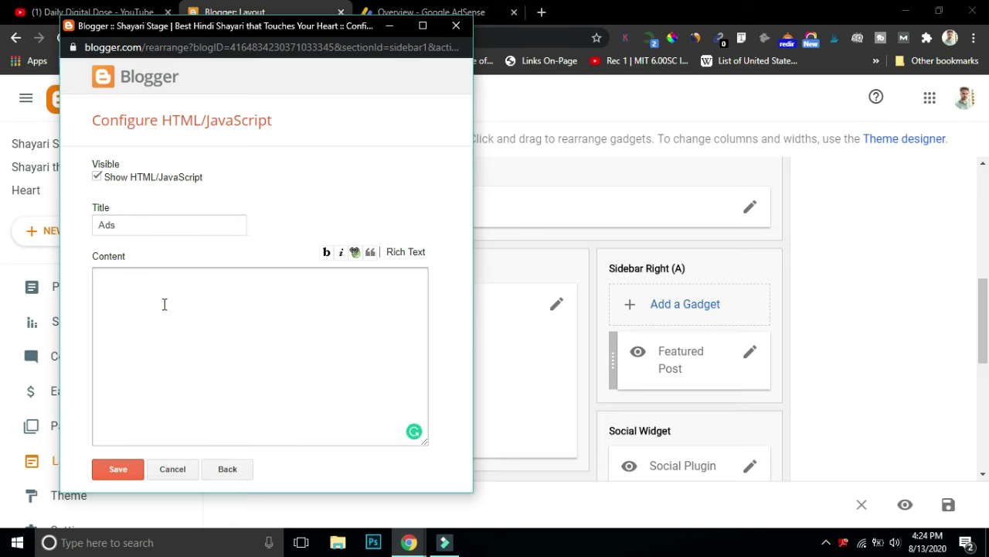
{"action": "key", "text": "ctrl+v"}
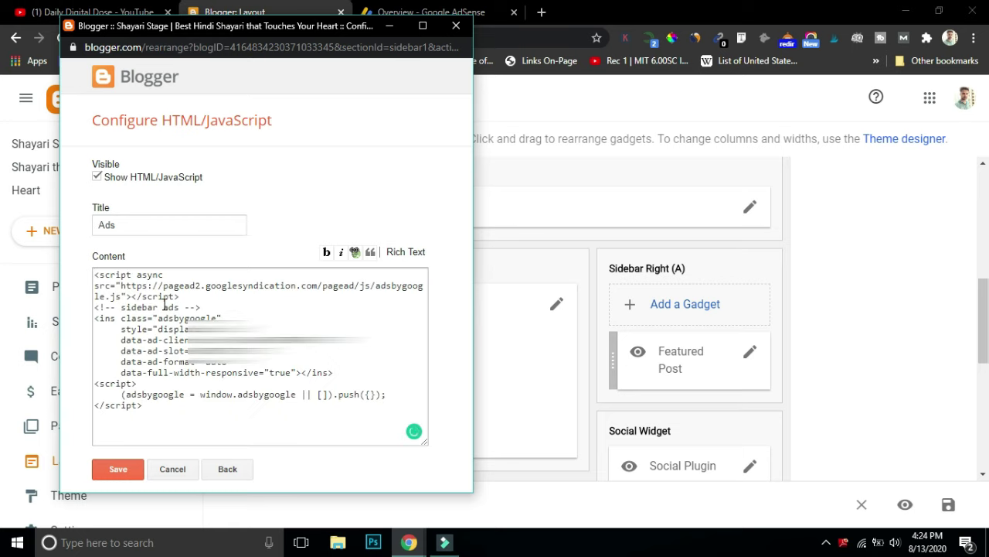
{"action": "left_click", "coordinate": [120, 470]}
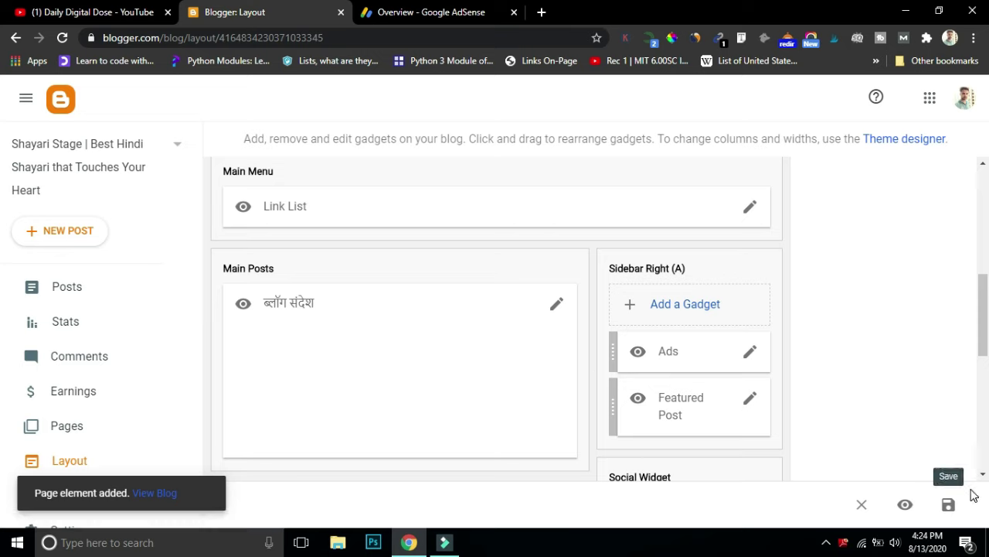
{"action": "left_click", "coordinate": [948, 507]}
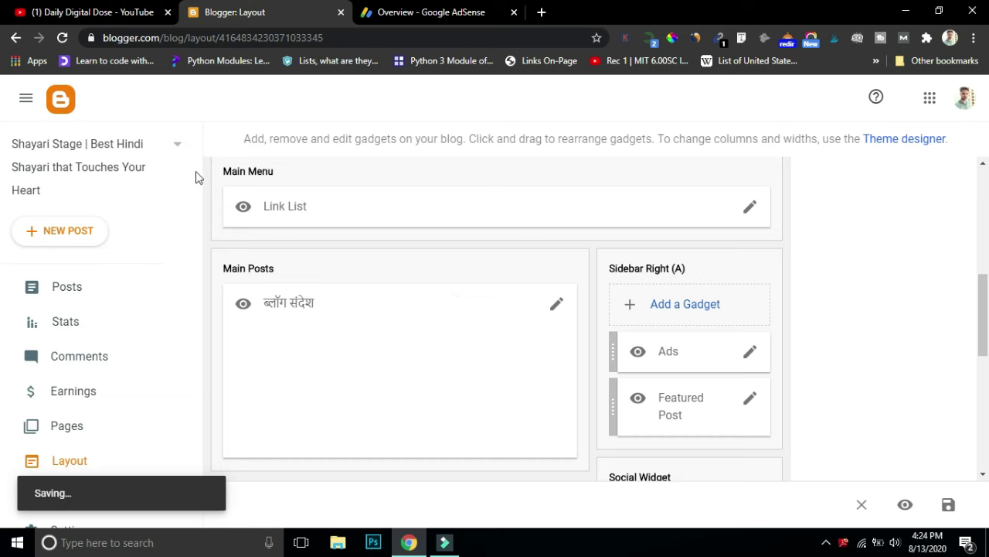
View the live blog and examine the ads in the sidebar and between the posts on the home page.
{"action": "left_click_drag", "start_coordinate": [199, 172], "coordinate": [197, 308]}
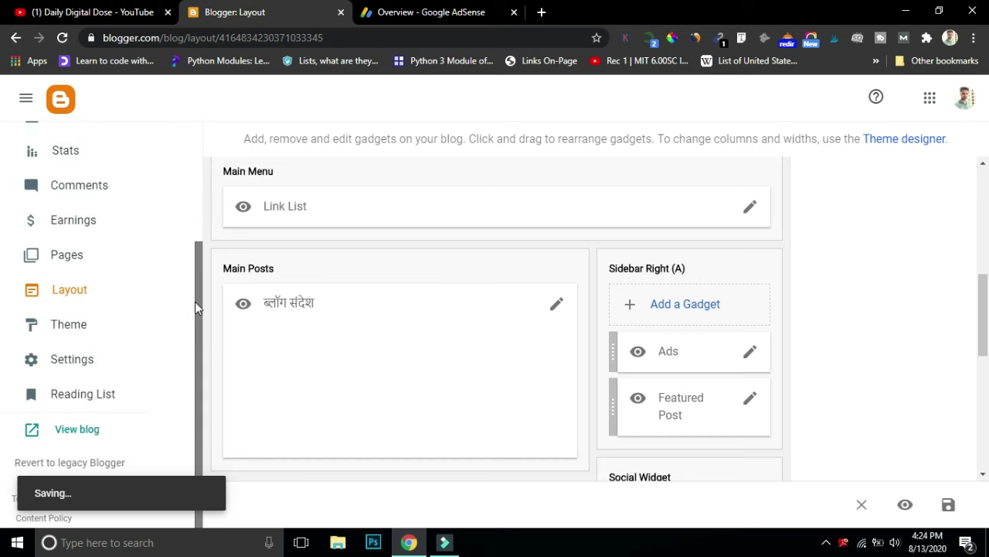
{"action": "left_click", "coordinate": [72, 434]}
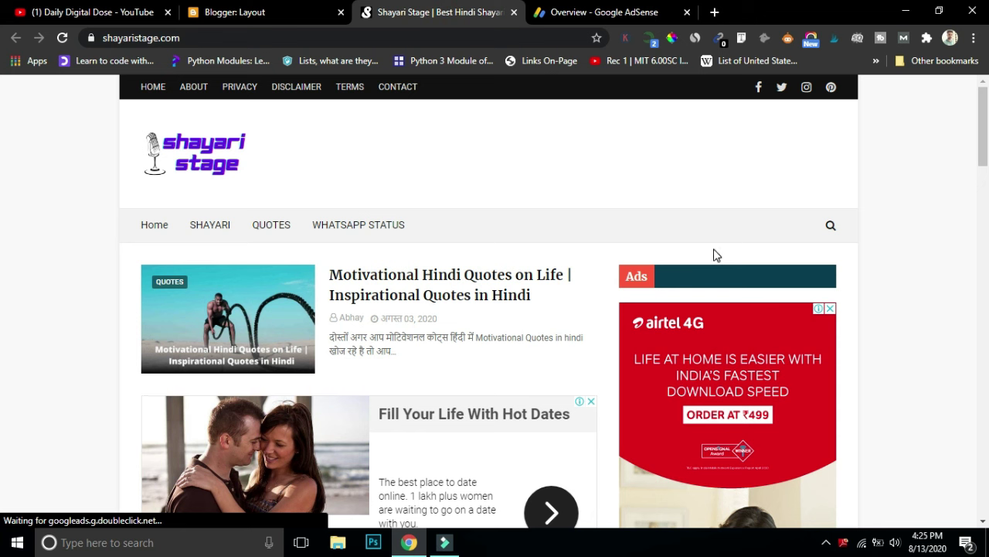
{"action": "left_click_drag", "start_coordinate": [983, 151], "coordinate": [986, 202]}
{"action": "scroll", "coordinate": [4, 186], "scroll_direction": "up", "scroll_amount": 1}
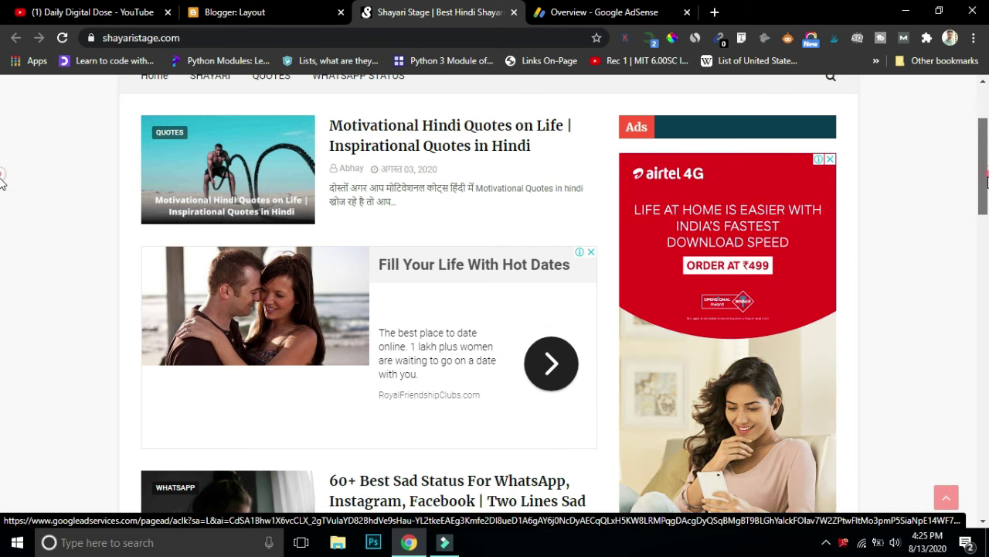
{"action": "scroll", "coordinate": [3, 207], "scroll_direction": "down", "scroll_amount": 2}
{"action": "scroll", "coordinate": [2, 206], "scroll_direction": "up", "scroll_amount": 1}
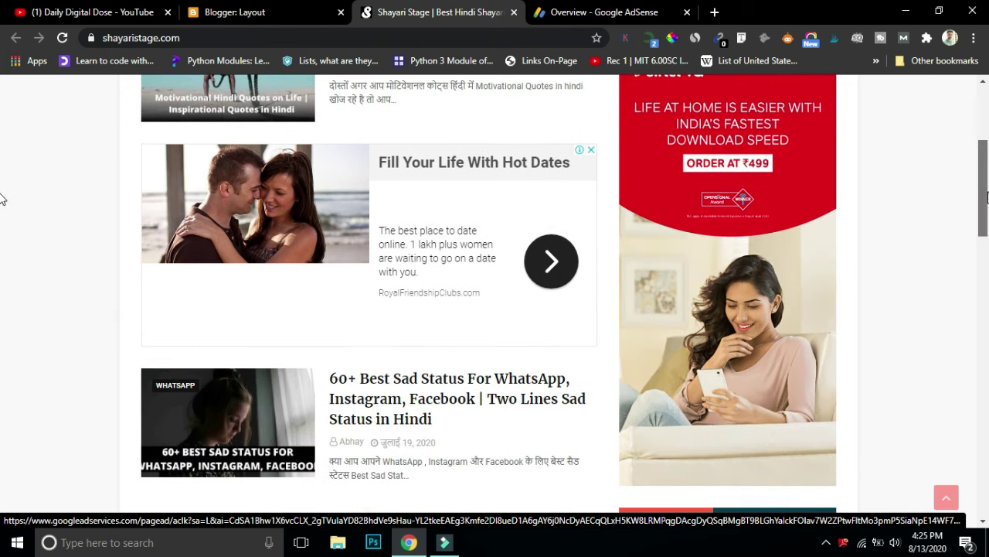
{"action": "scroll", "coordinate": [3, 197], "scroll_direction": "up", "scroll_amount": 1}
{"action": "scroll", "coordinate": [3, 196], "scroll_direction": "down", "scroll_amount": 1}
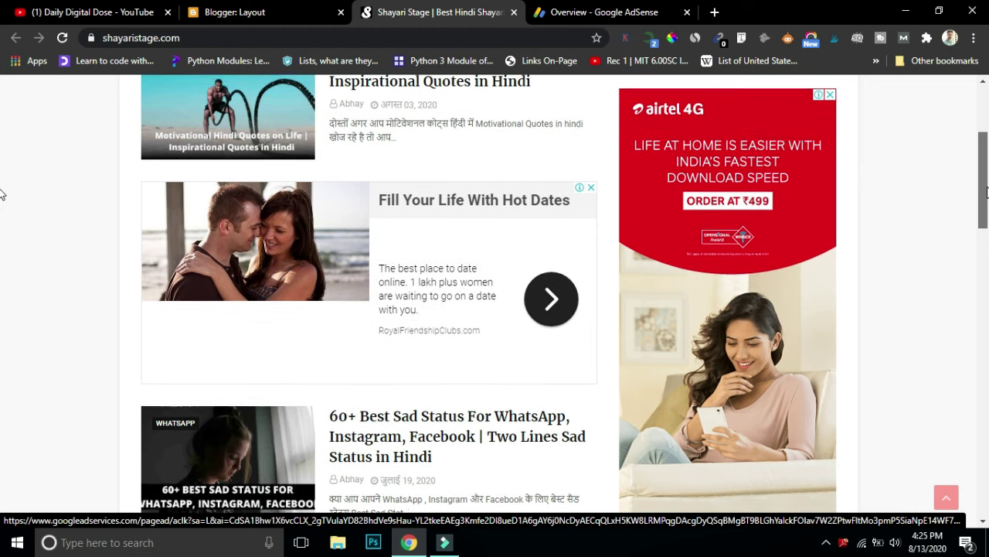
{"action": "scroll", "coordinate": [3, 196], "scroll_direction": "up", "scroll_amount": 1}
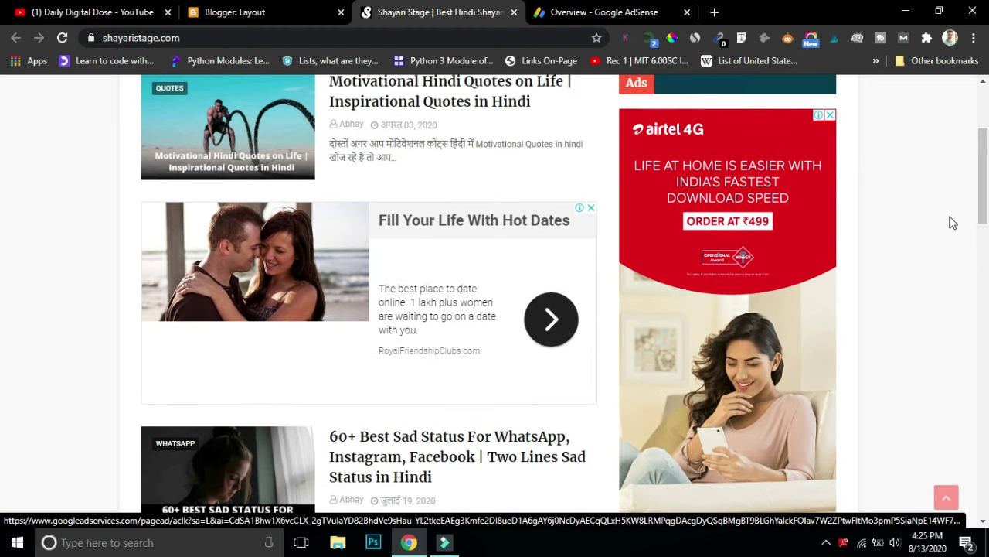
{"action": "scroll", "coordinate": [3, 215], "scroll_direction": "up", "scroll_amount": 2}
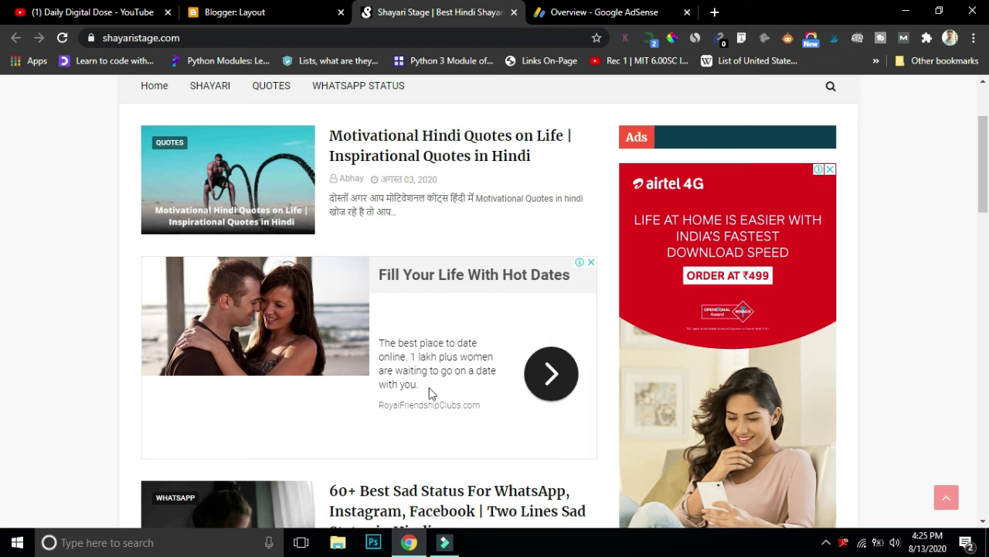
{"action": "left_click_drag", "start_coordinate": [986, 162], "coordinate": [4, 168]}
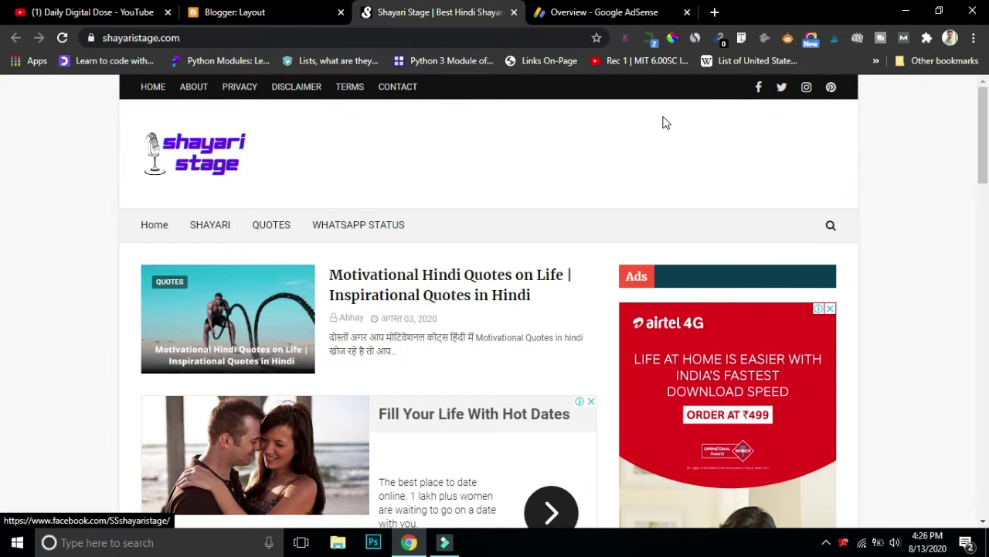
Return to Blogger and review the layout's sidebar gadget sections and the ad display options under Earnings.
{"action": "left_click", "coordinate": [259, 13]}
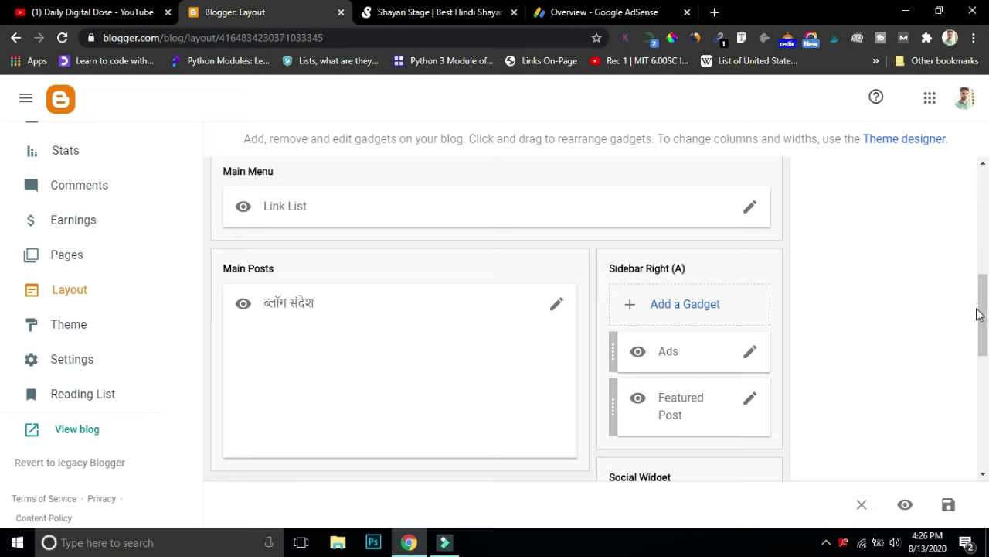
{"action": "left_click_drag", "start_coordinate": [978, 313], "coordinate": [971, 383]}
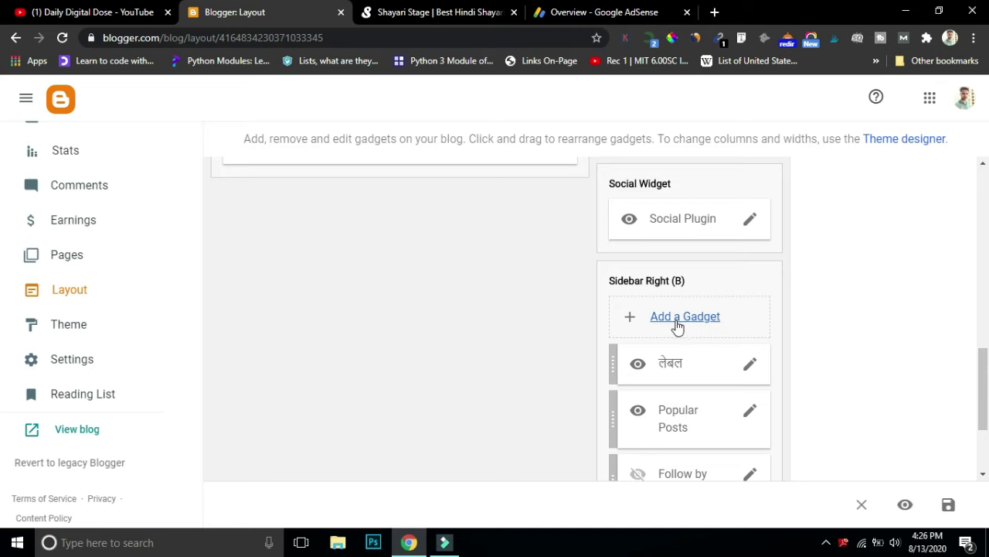
{"action": "left_click_drag", "start_coordinate": [983, 383], "coordinate": [983, 317]}
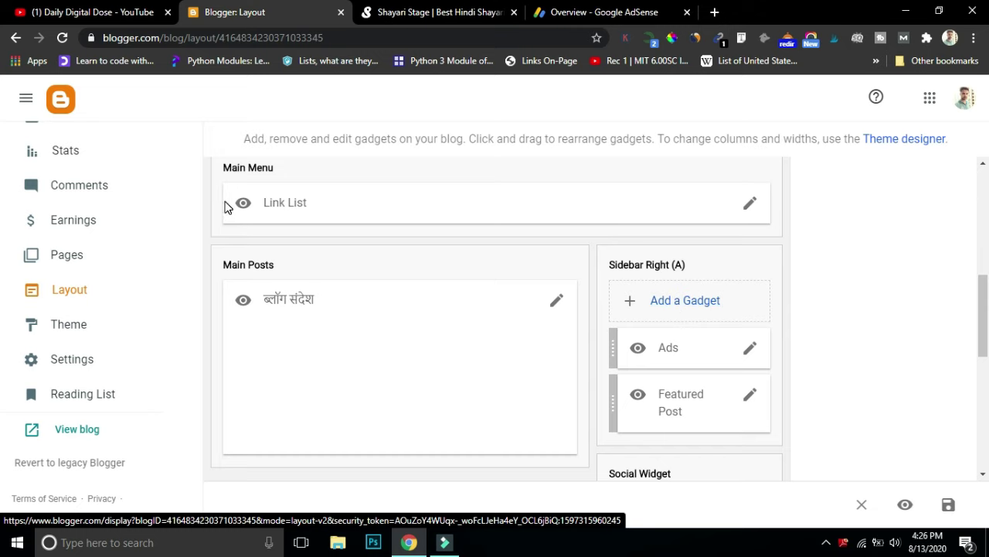
{"action": "left_click", "coordinate": [74, 222]}
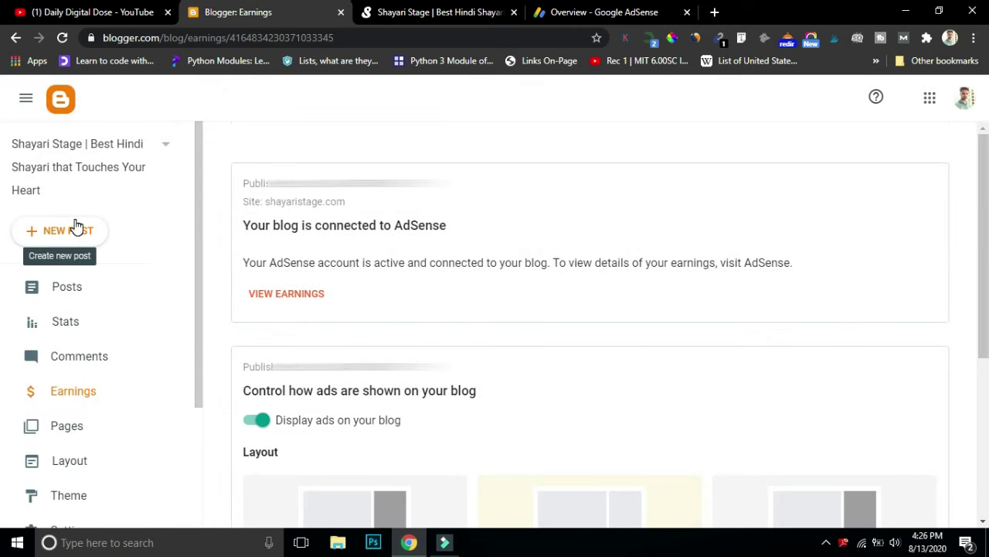
{"action": "left_click_drag", "start_coordinate": [979, 203], "coordinate": [2, 336]}
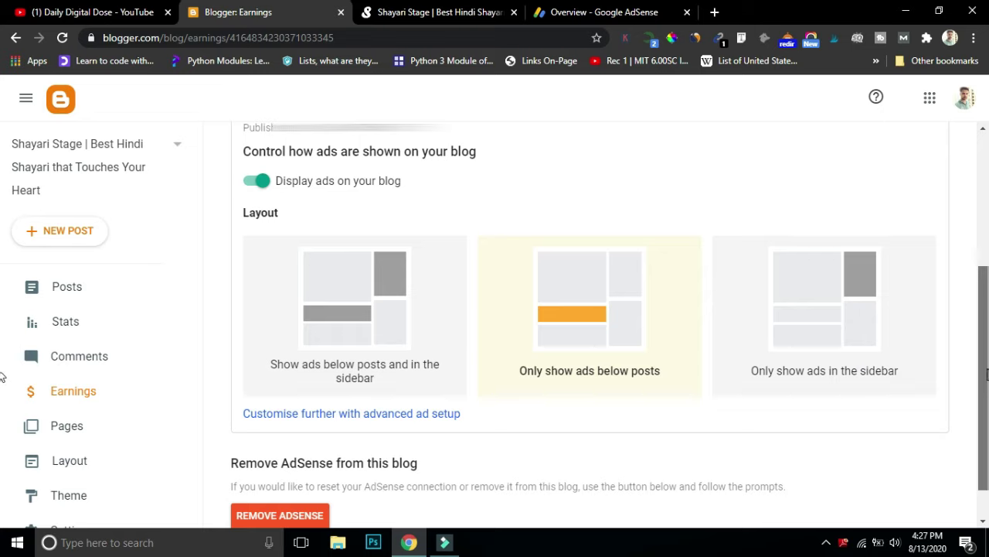
{"action": "scroll", "coordinate": [4, 250], "scroll_direction": "up", "scroll_amount": 3}
{"action": "scroll", "coordinate": [4, 249], "scroll_direction": "down", "scroll_amount": 3}
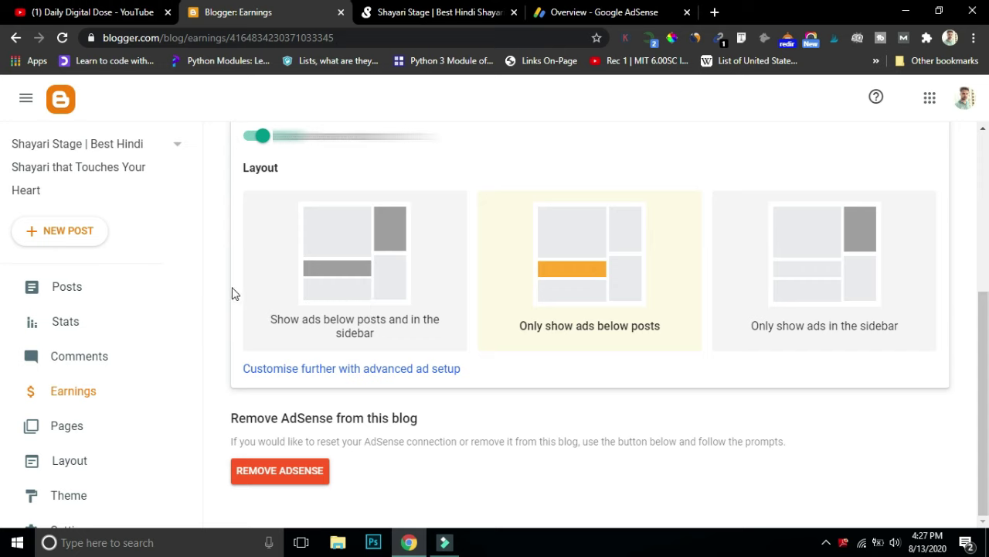
{"action": "left_click_drag", "start_coordinate": [197, 269], "coordinate": [196, 398]}
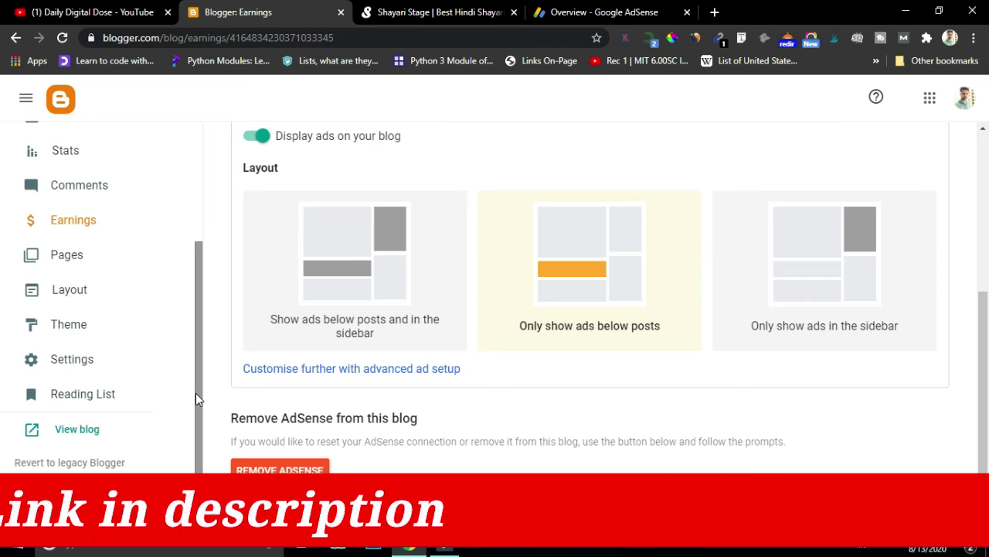
Switch to the Daily Digital Dose channel on YouTube and browse its uploaded videos.
{"action": "left_click_drag", "start_coordinate": [433, 12], "coordinate": [260, 9]}
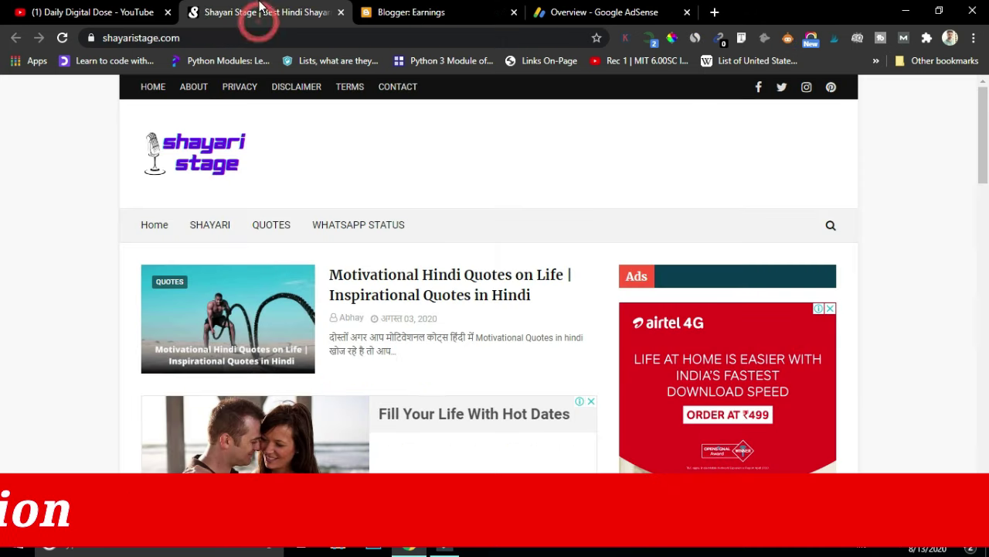
{"action": "left_click", "coordinate": [92, 11]}
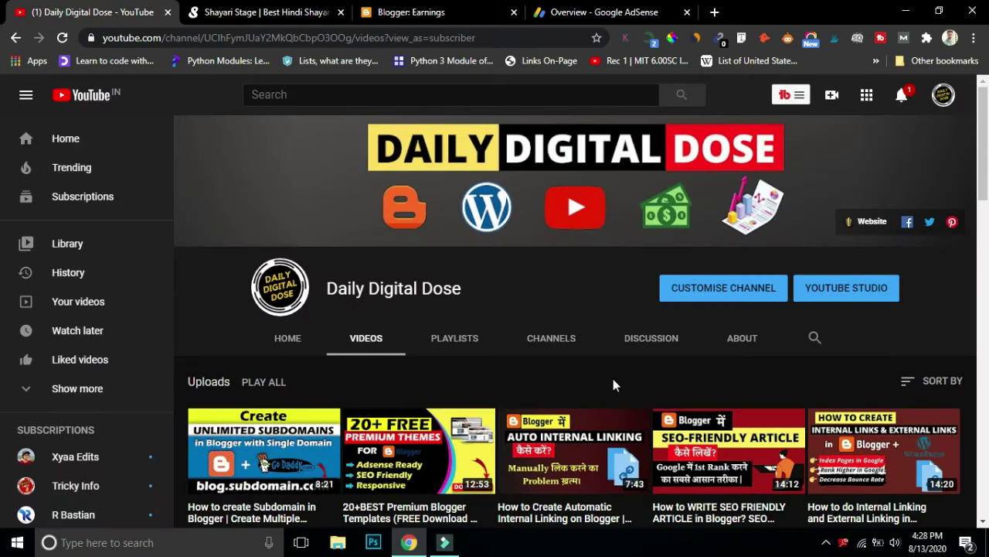
{"action": "left_click_drag", "start_coordinate": [982, 158], "coordinate": [979, 351]}
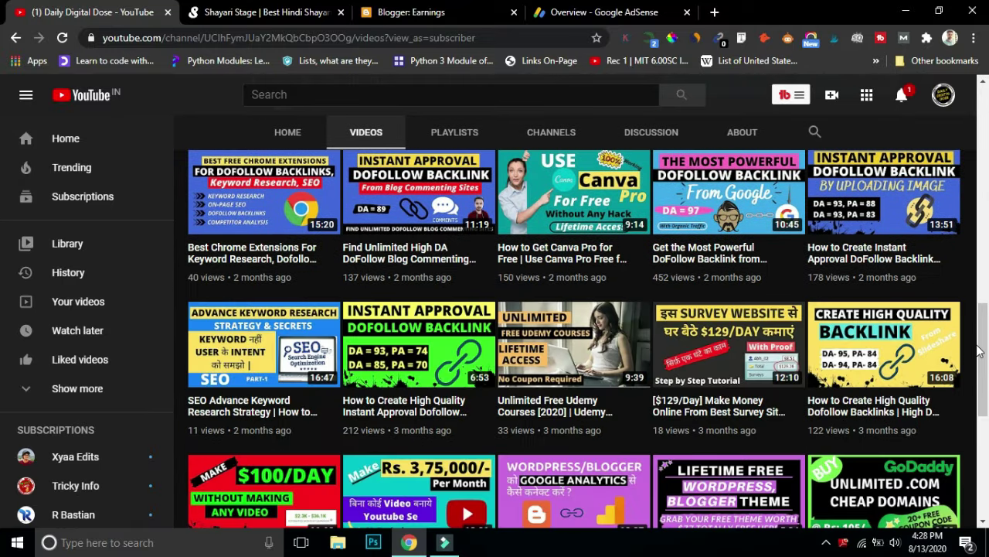